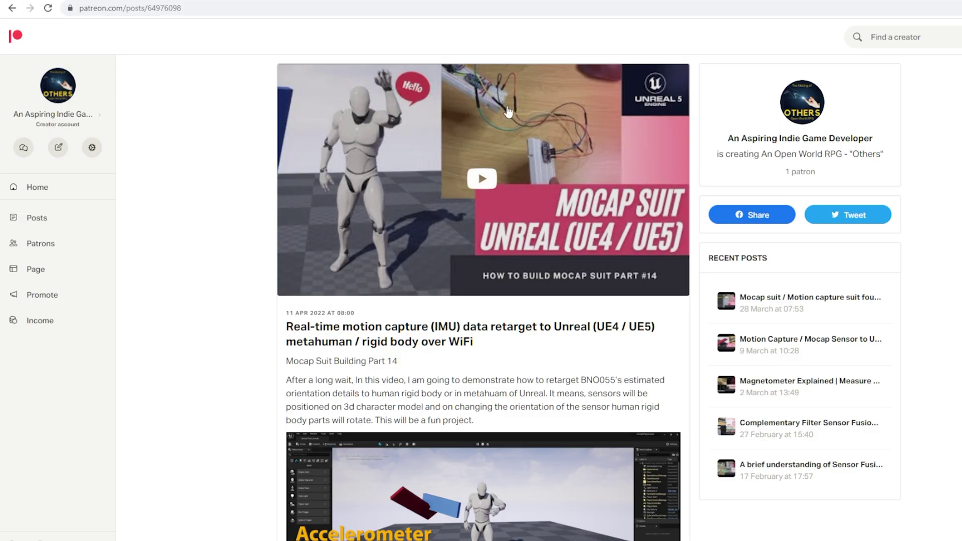
# Step: Read through the Patreon post on retargeting real-time motion capture data to Unreal, down to its attachment and tags
pyautogui.scroll(-15, 238, 253)
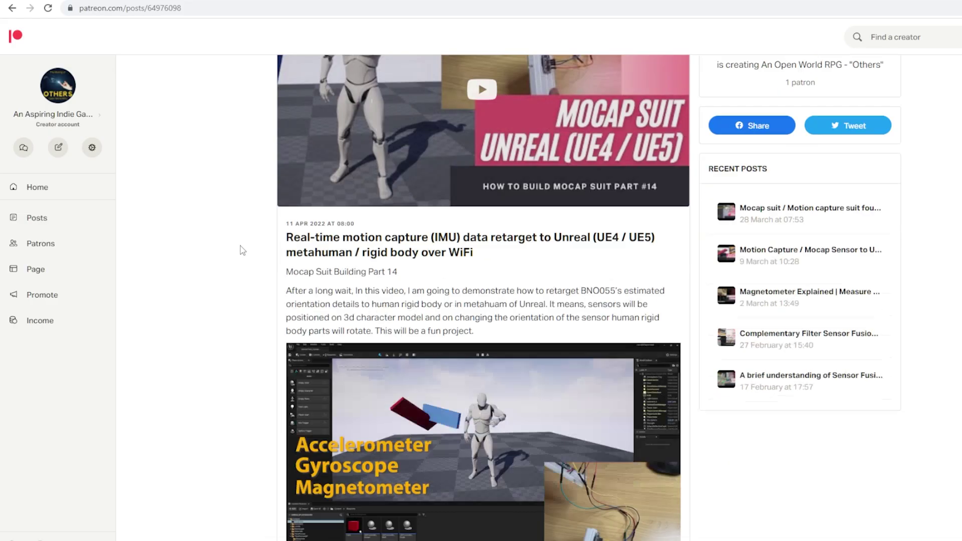
pyautogui.scroll(-20, 243, 251)
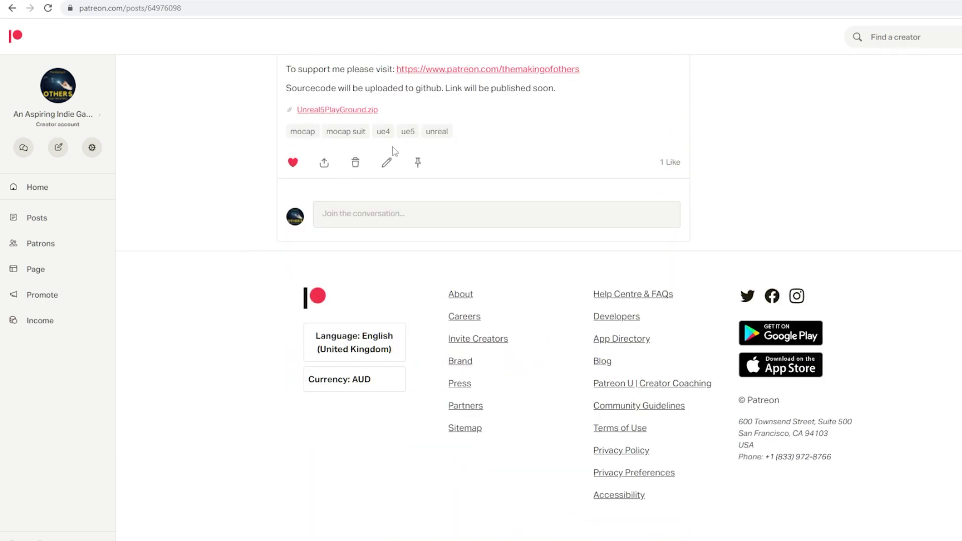
pyautogui.click(37, 187)
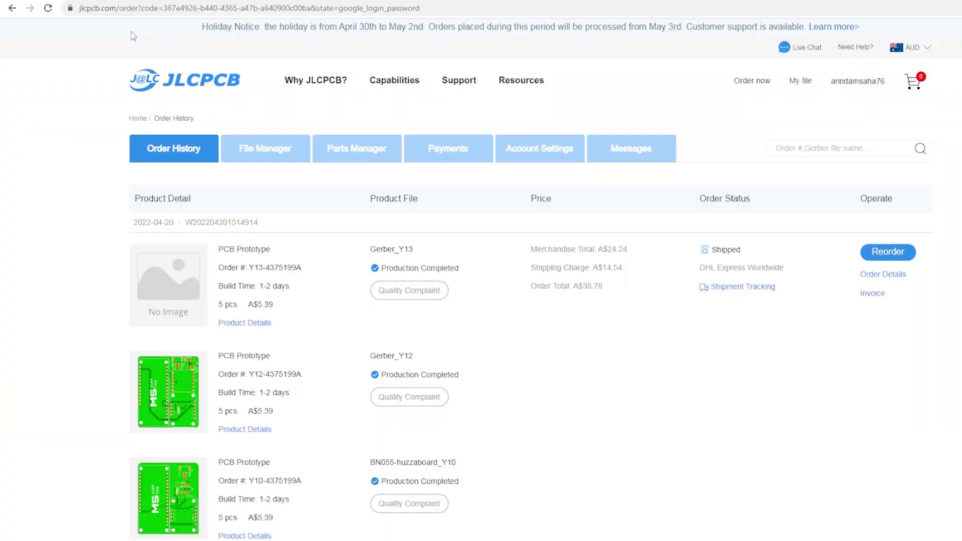
# Step: Review the PCB prototype orders in the JLCPCB order history, from the newest to the oldest
pyautogui.scroll(-3, 269, 239)
pyautogui.scroll(-12, 269, 239)
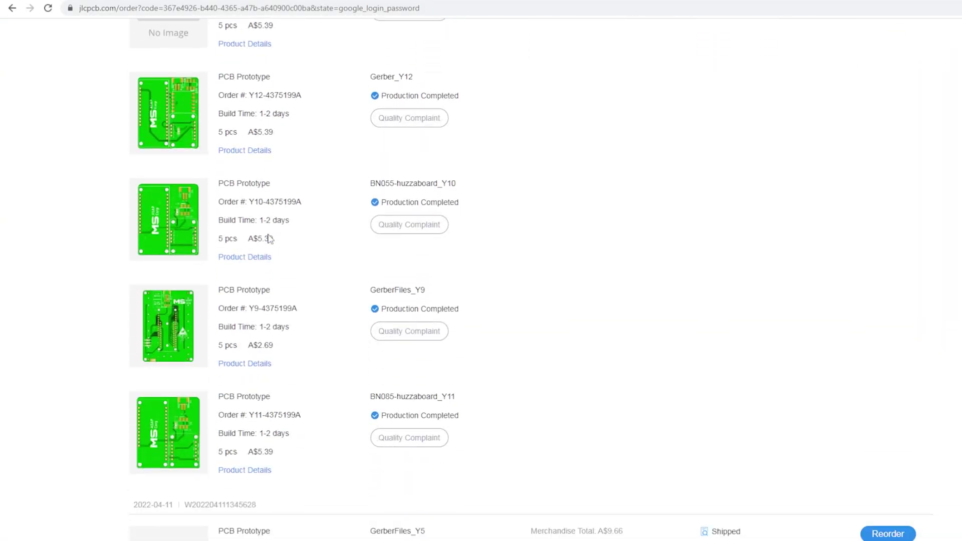
pyautogui.scroll(-2, 271, 229)
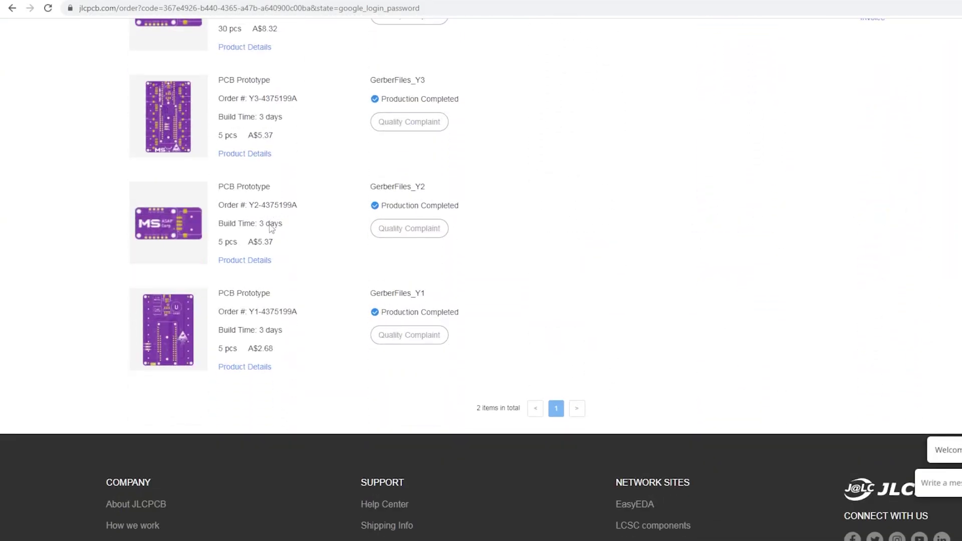
pyautogui.scroll(3, 271, 228)
pyautogui.moveTo(171, 290)
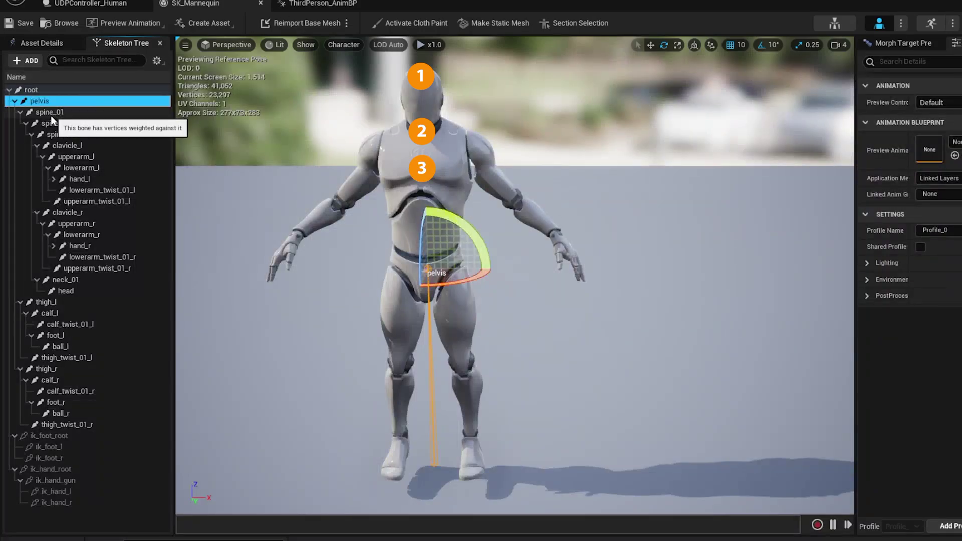
# Step: In Unreal's SK_Mannequin skeleton, inspect the spine and the left arm bones clavicle_l, upperarm_l, lowerarm_l and hand_l
pyautogui.click(50, 120)
pyautogui.click(65, 145)
pyautogui.click(76, 159)
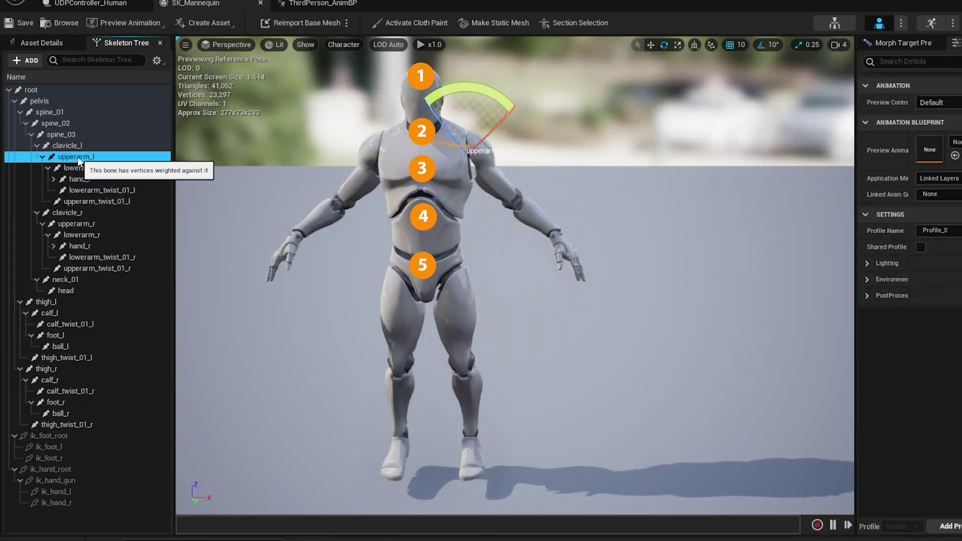
pyautogui.click(84, 167)
pyautogui.click(83, 179)
# Step: Inspect the mannequin's right arm bones clavicle_r, upperarm_r, lowerarm_r and hand_r
pyautogui.click(72, 213)
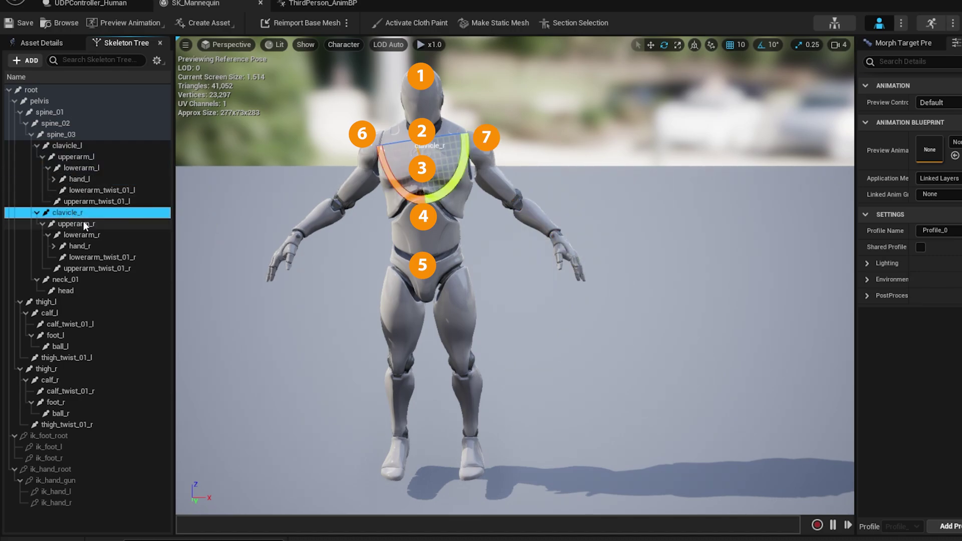
pyautogui.click(84, 224)
pyautogui.click(91, 235)
pyautogui.click(85, 245)
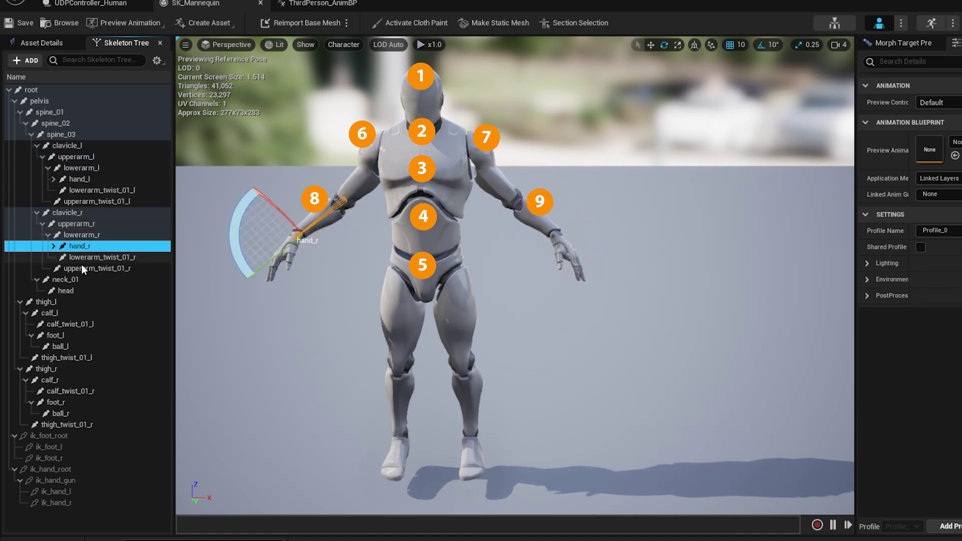
# Step: Inspect the mannequin's head bone and the left leg bones thigh_l, calf_l and foot_l
pyautogui.click(50, 302)
pyautogui.click(69, 291)
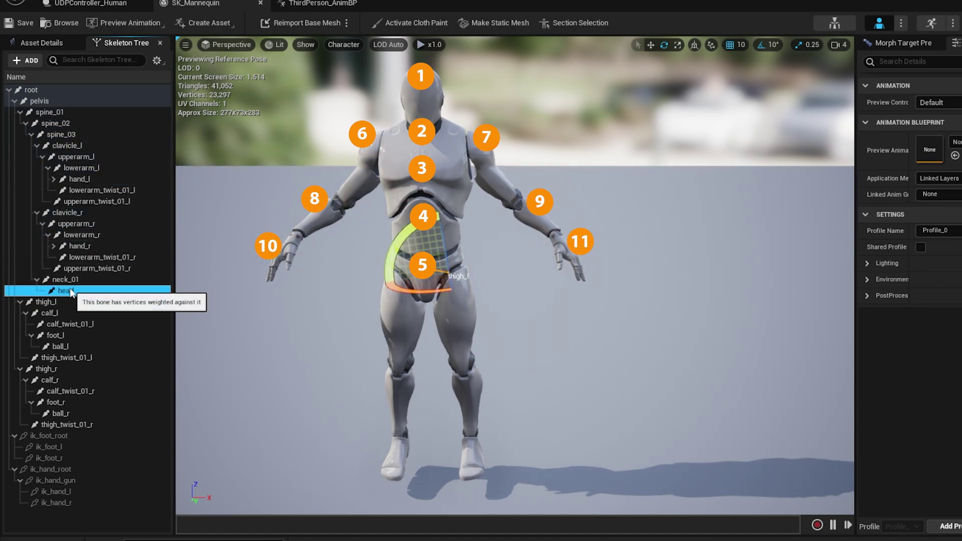
pyautogui.click(52, 313)
pyautogui.click(63, 337)
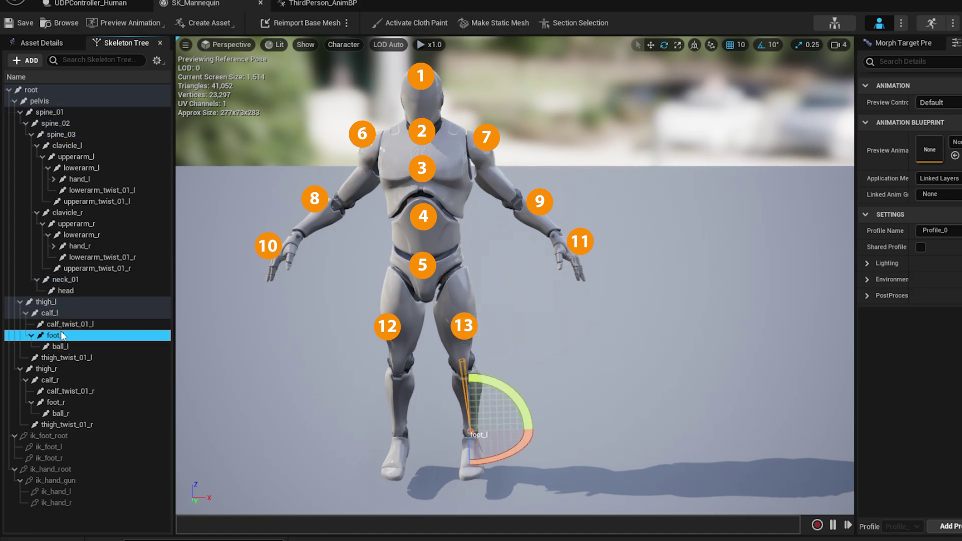
pyautogui.click(523, 261)
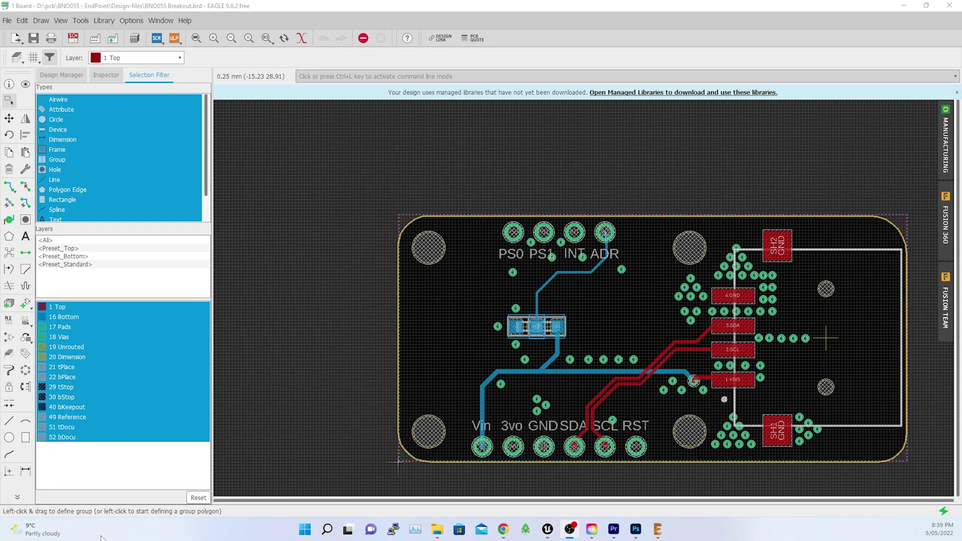
# Step: In EAGLE, check the BNO055 Breakout board's manufacturing preview and its board area, width and height
pyautogui.click(947, 150)
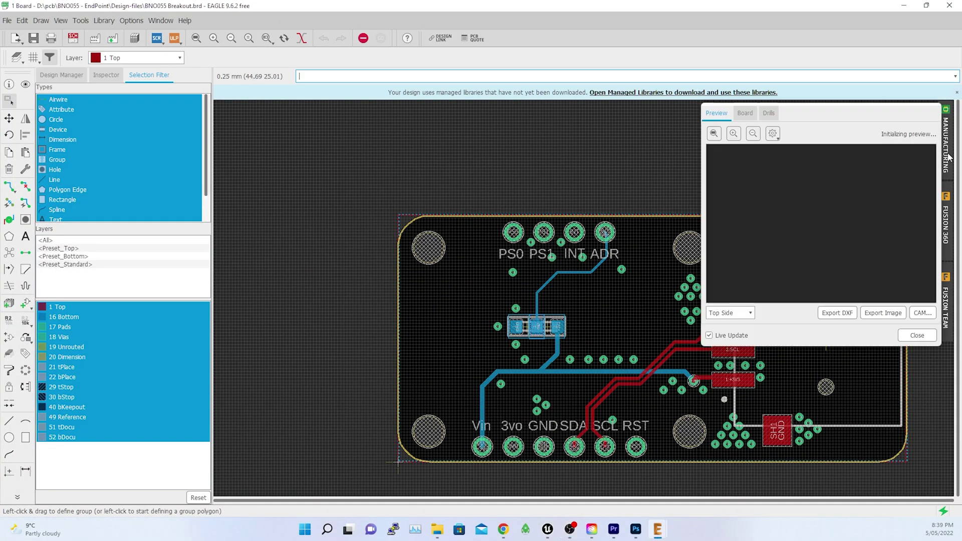
pyautogui.click(746, 112)
pyautogui.click(712, 143)
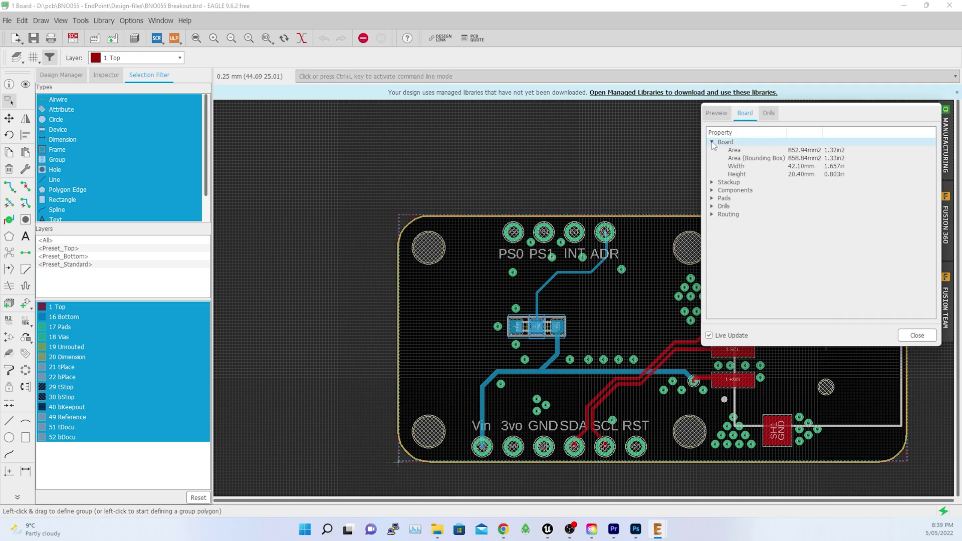
pyautogui.click(715, 114)
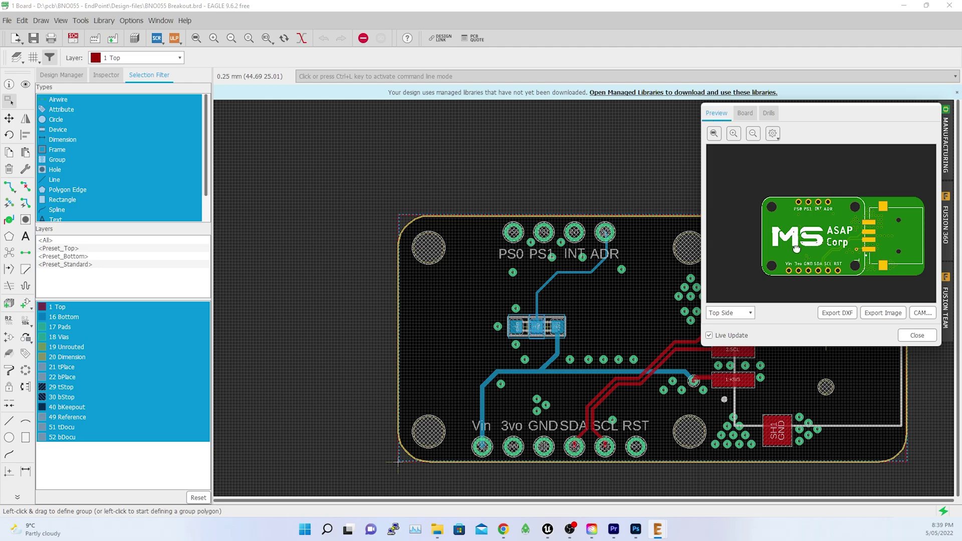
pyautogui.click(744, 114)
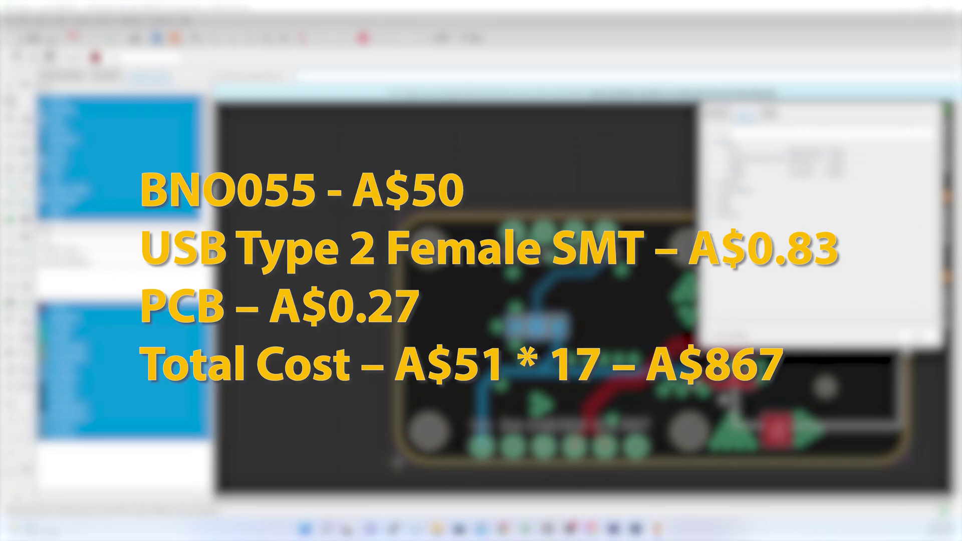
pyautogui.click(907, 334)
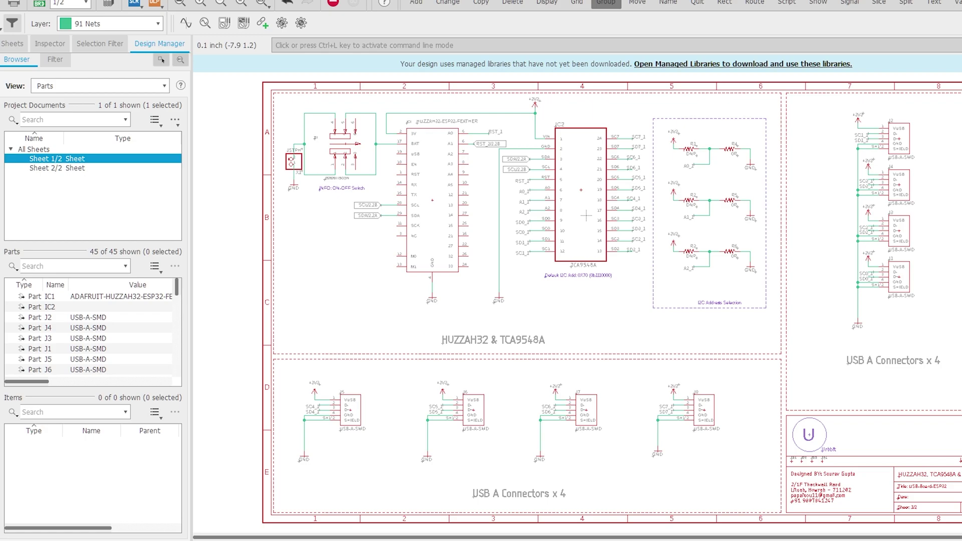
# Step: Examine both schematic sheets, comparing the HUZZAH32 and TCA9548A circuit on sheet 1/2 with the second TCA9548A and USB connectors on sheet 2/2
pyautogui.click(79, 168)
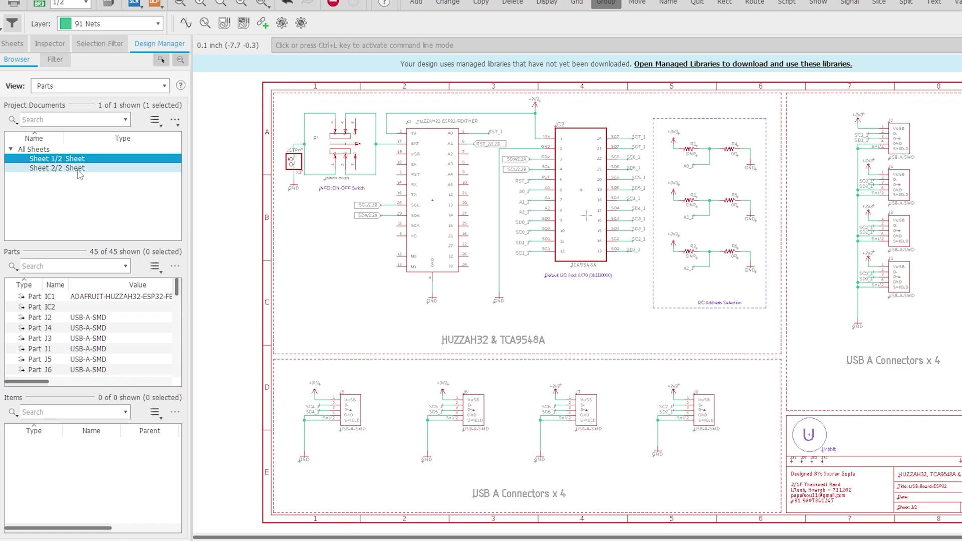
pyautogui.click(77, 159)
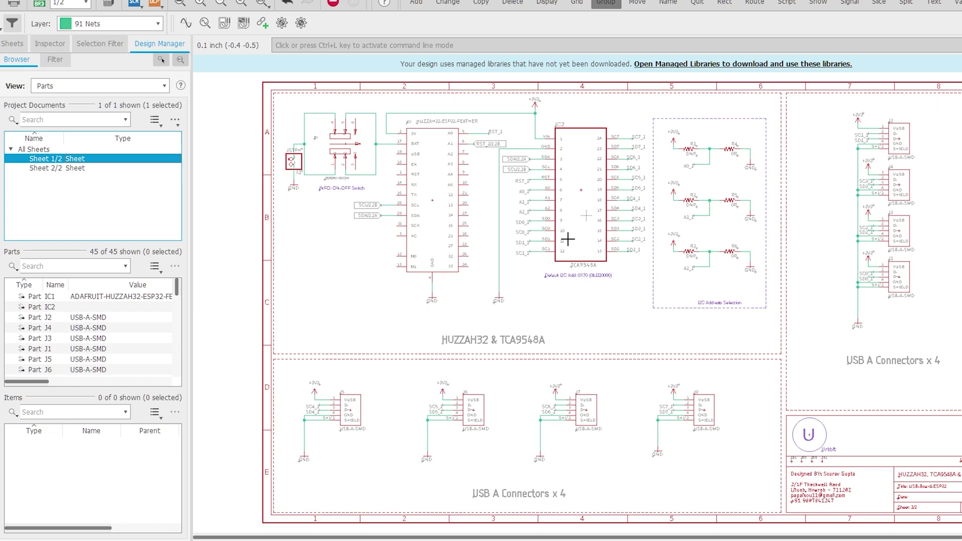
pyautogui.doubleClick(79, 169)
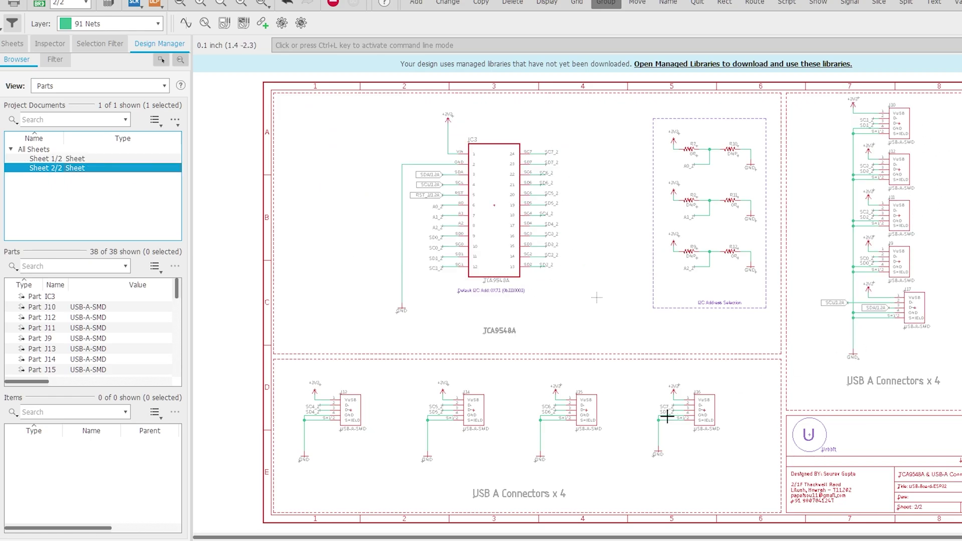
pyautogui.doubleClick(67, 159)
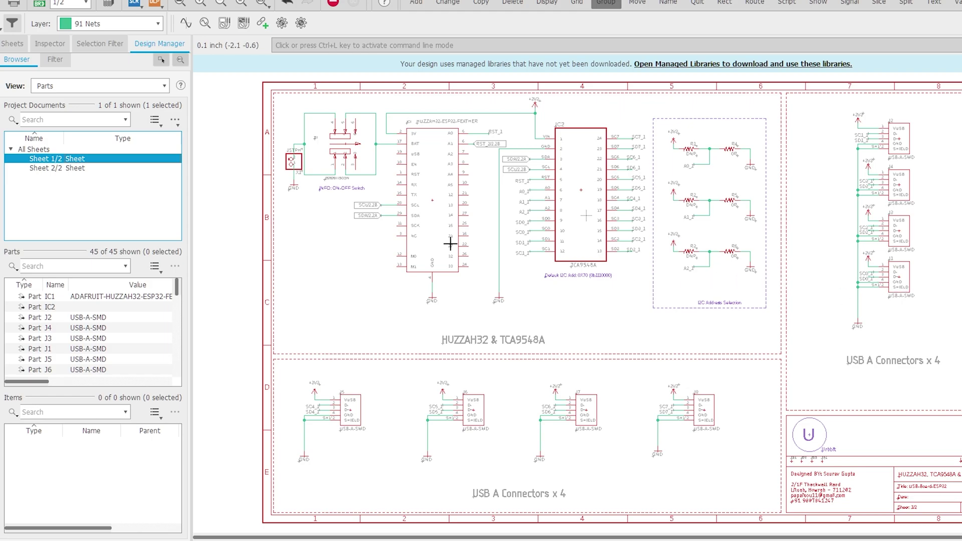
pyautogui.click(75, 168)
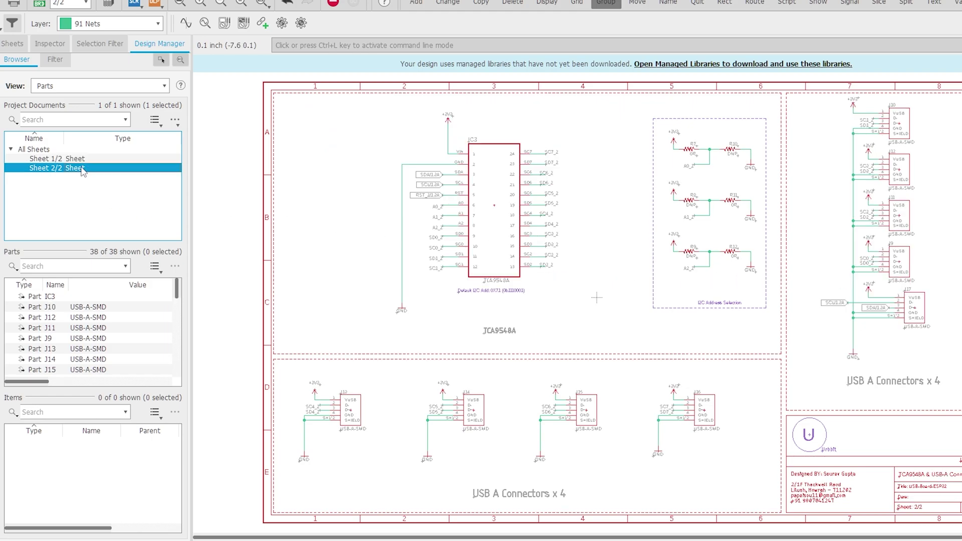
pyautogui.click(75, 158)
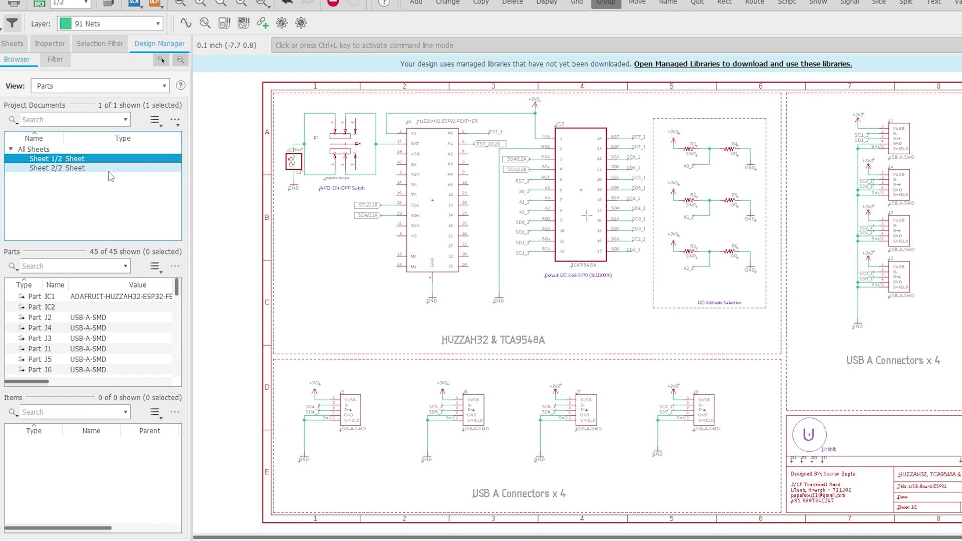
pyautogui.click(76, 169)
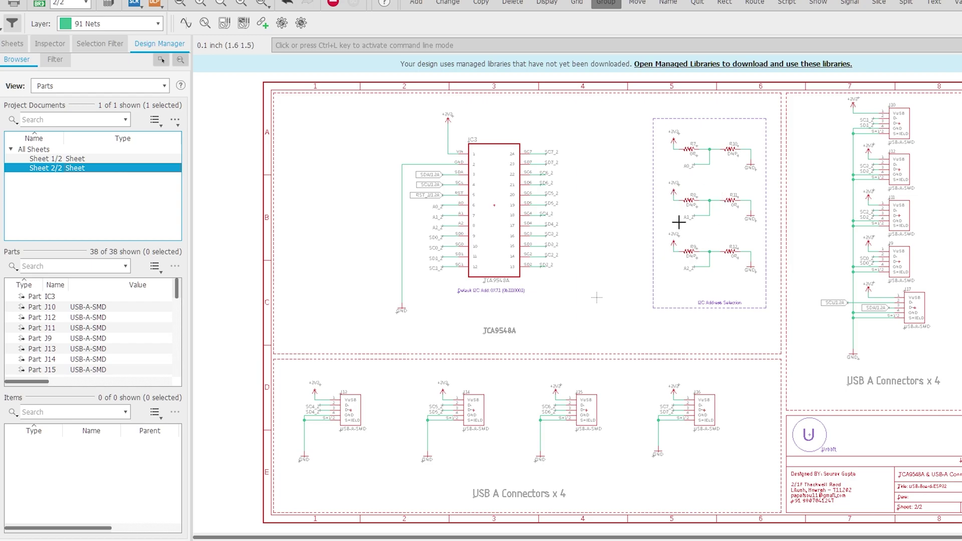
pyautogui.doubleClick(80, 159)
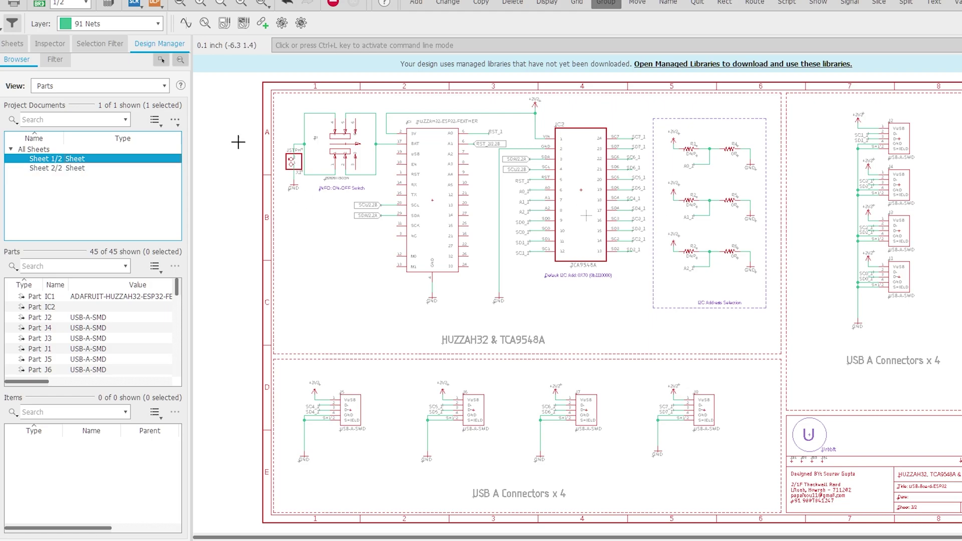
pyautogui.doubleClick(75, 169)
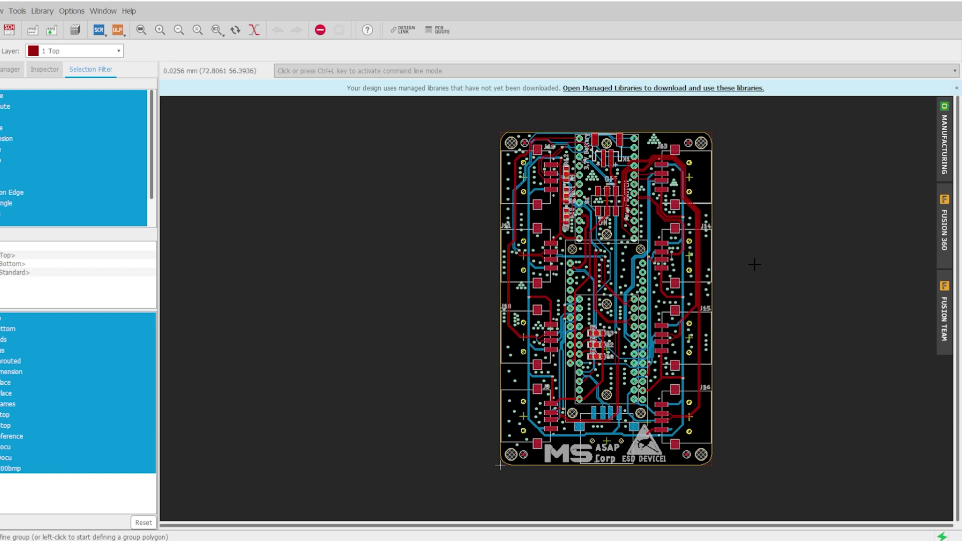
# Step: Check the area, width and height of the multiplexer board in its manufacturing board properties
pyautogui.click(945, 150)
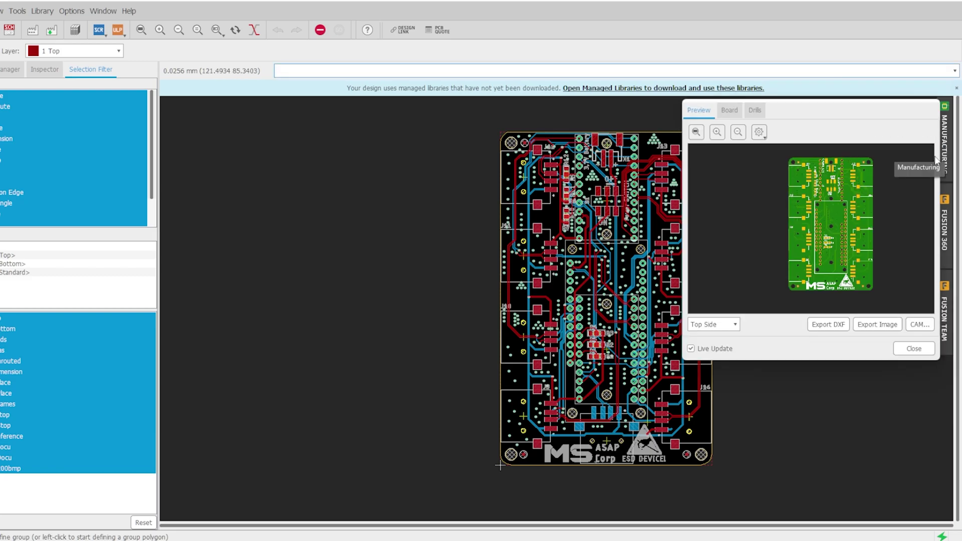
pyautogui.click(729, 110)
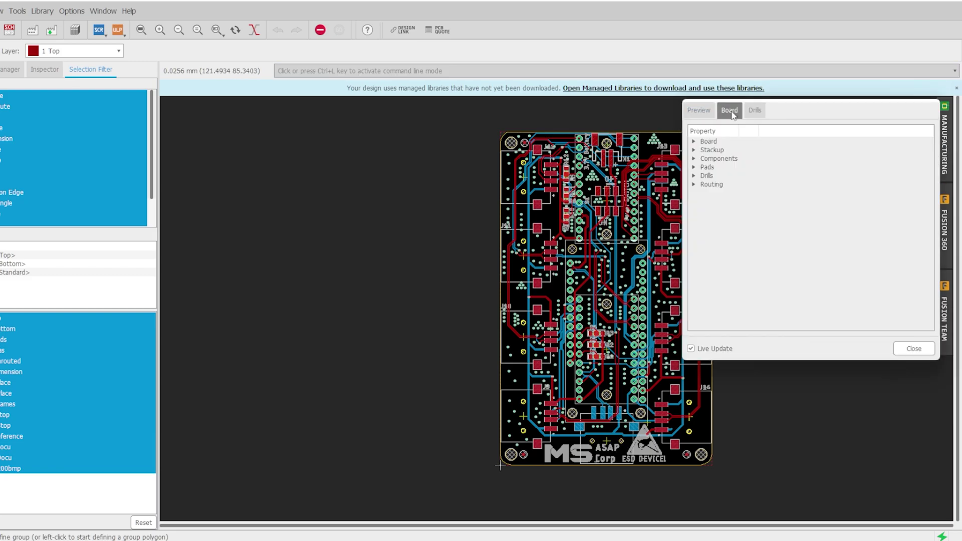
pyautogui.click(694, 141)
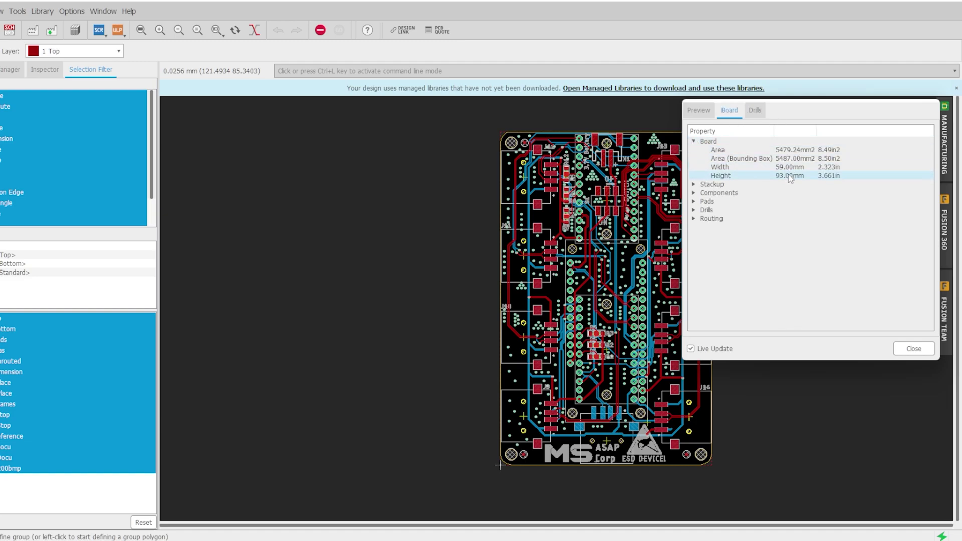
# Step: View the multiplexer board's manufacturing preview from the bottom side and close the manufacturing window
pyautogui.click(699, 111)
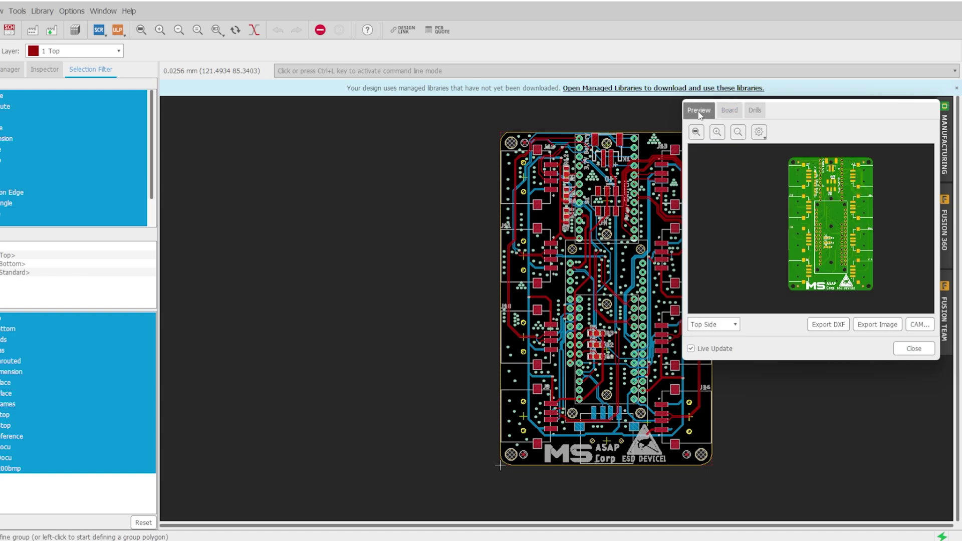
pyautogui.click(735, 325)
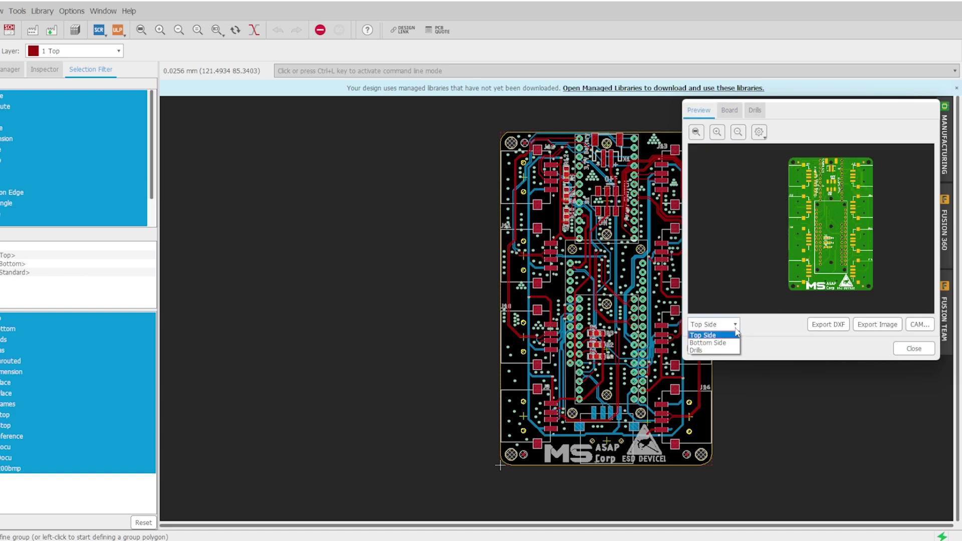
pyautogui.click(722, 345)
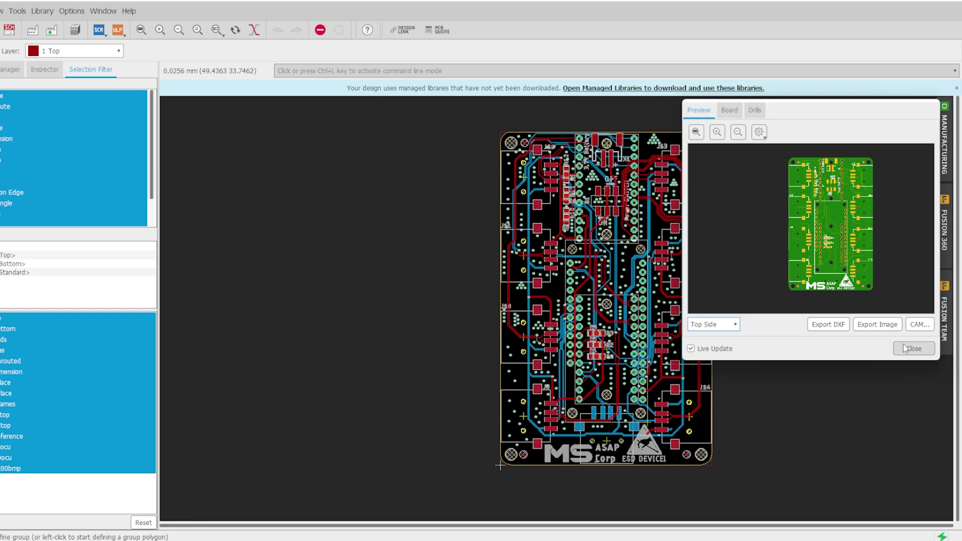
pyautogui.click(905, 348)
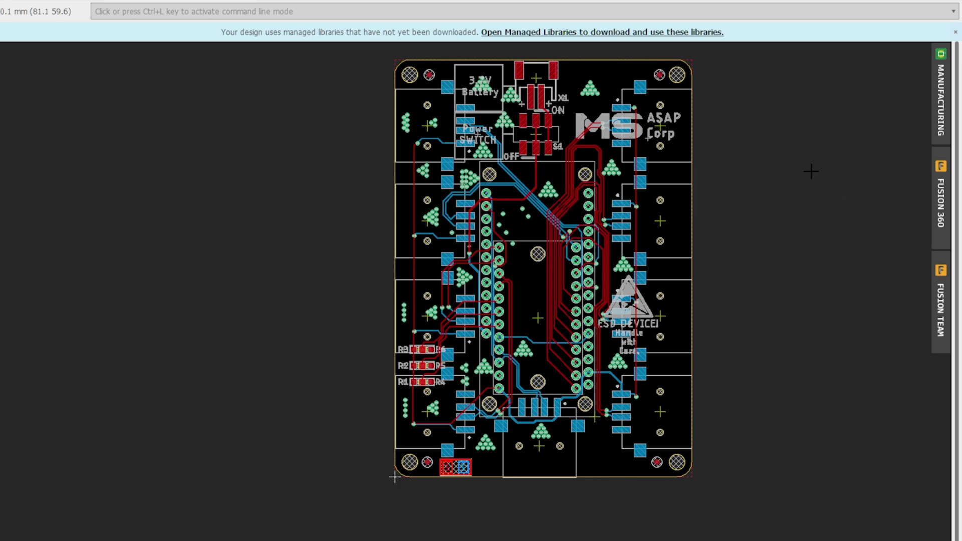
# Step: Check the 9-port controller board's manufacturing preview and its width and height in the board properties
pyautogui.click(937, 102)
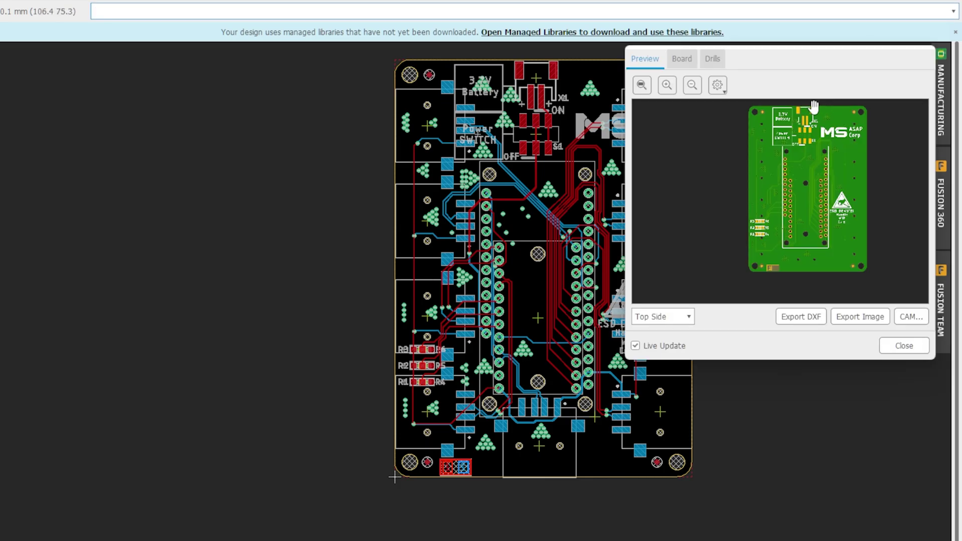
pyautogui.click(685, 59)
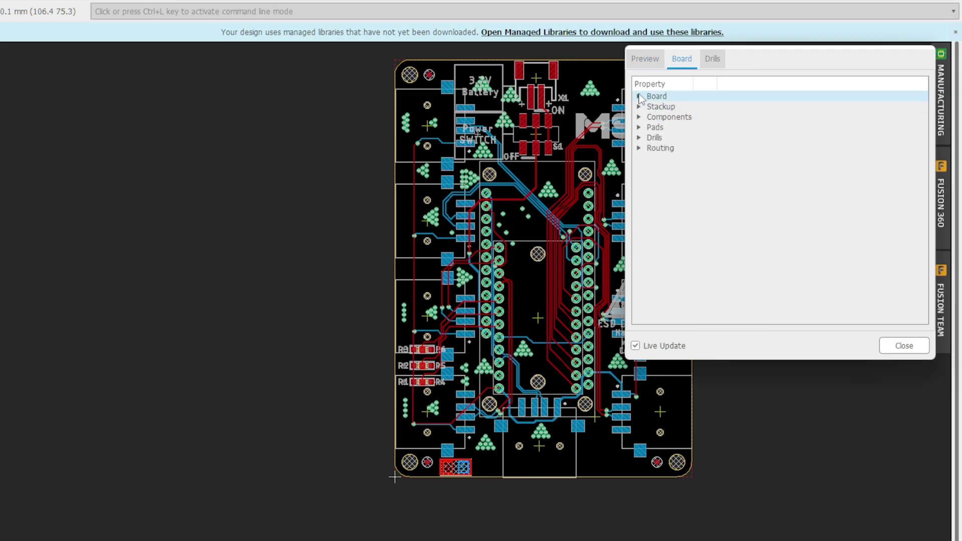
pyautogui.click(752, 129)
pyautogui.click(751, 139)
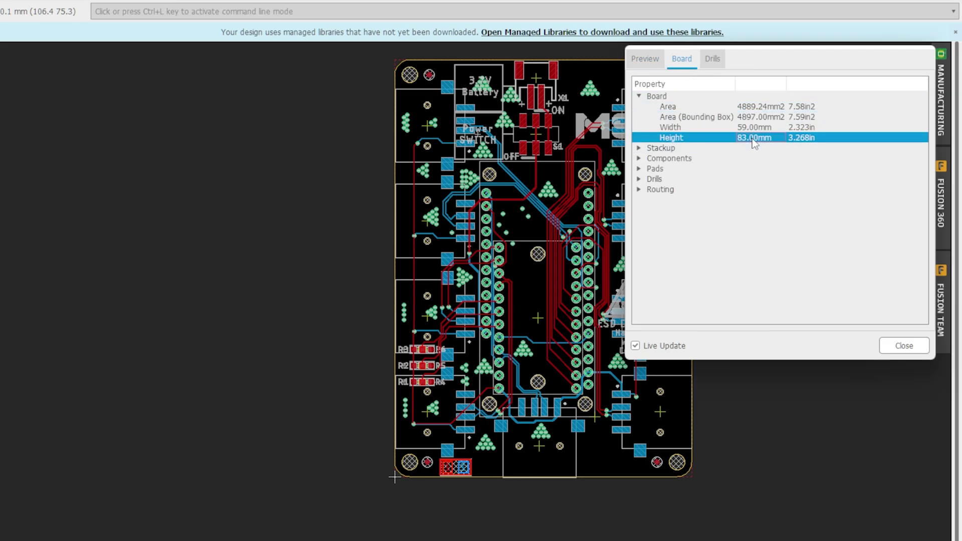
pyautogui.click(753, 132)
pyautogui.click(754, 137)
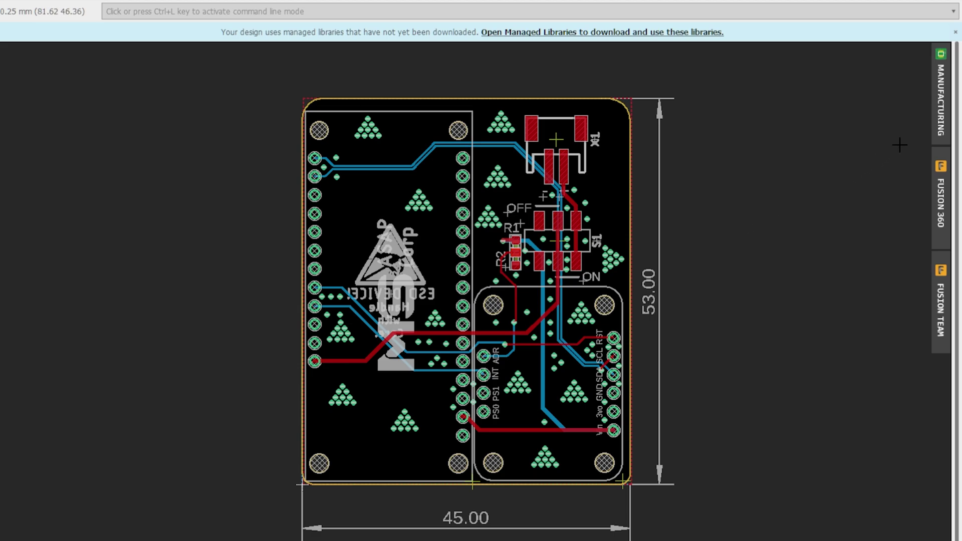
# Step: Compare the bottom and top sides of the HUZZAH32 and BNO055 sensor board in its manufacturing preview
pyautogui.click(945, 123)
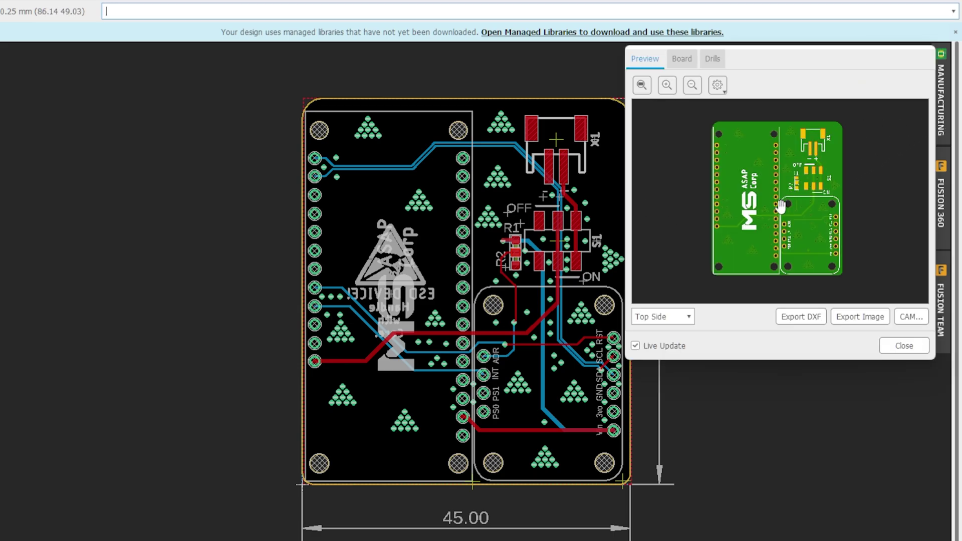
pyautogui.click(688, 318)
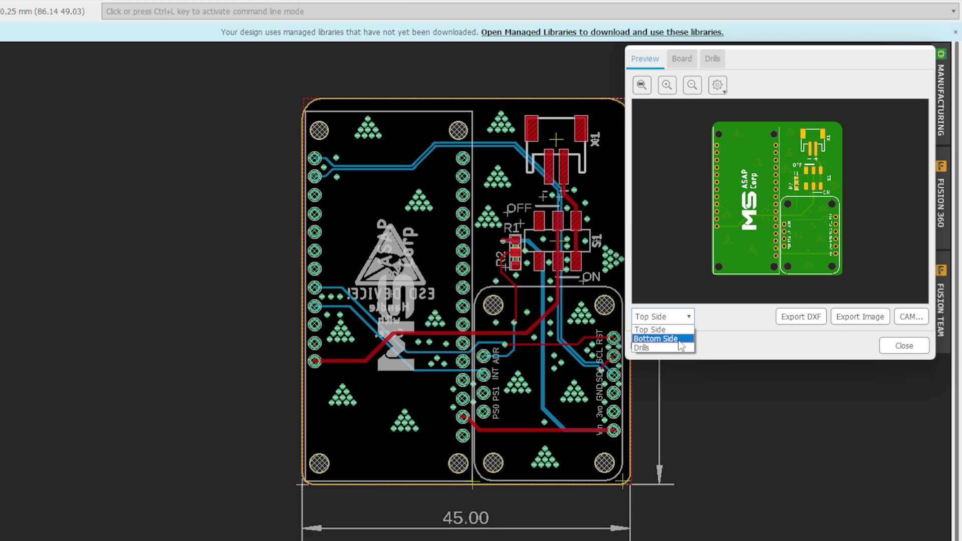
pyautogui.click(672, 339)
pyautogui.click(688, 319)
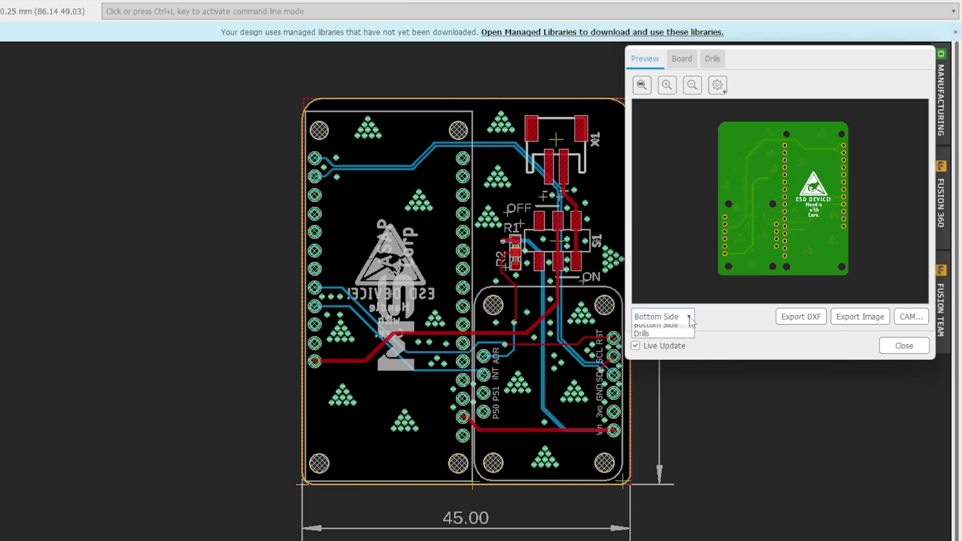
pyautogui.click(666, 328)
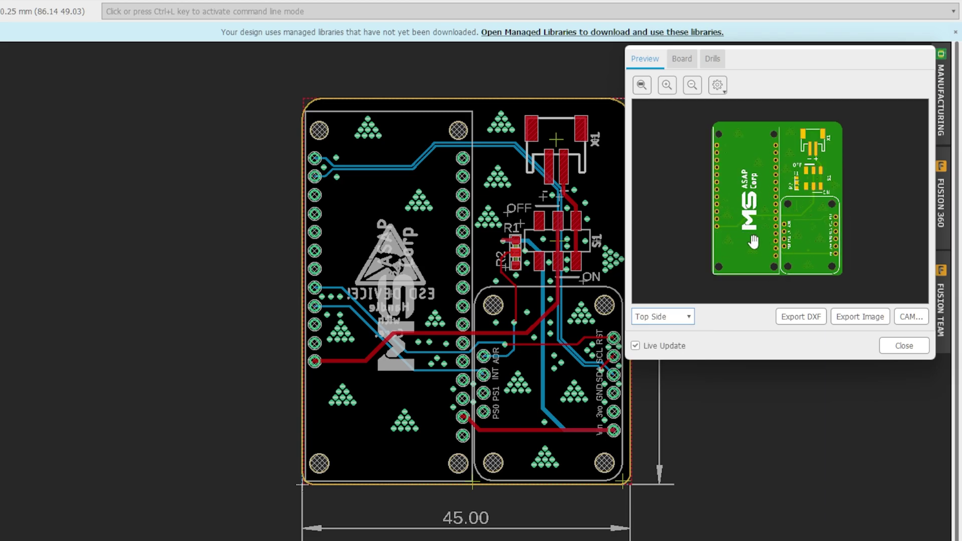
# Step: Check the sensor board's area, width and height in its manufacturing properties and close the manufacturing window
pyautogui.click(682, 59)
pyautogui.click(638, 96)
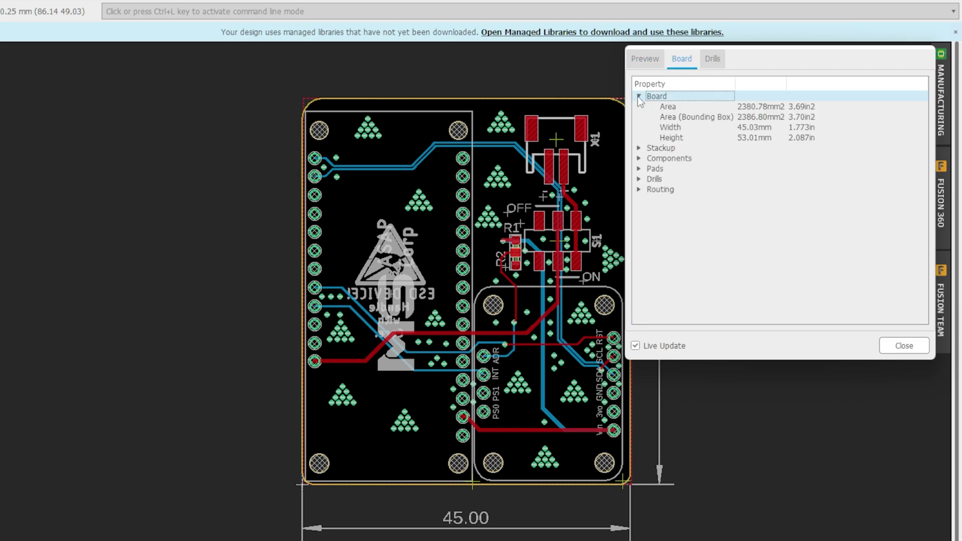
pyautogui.click(646, 61)
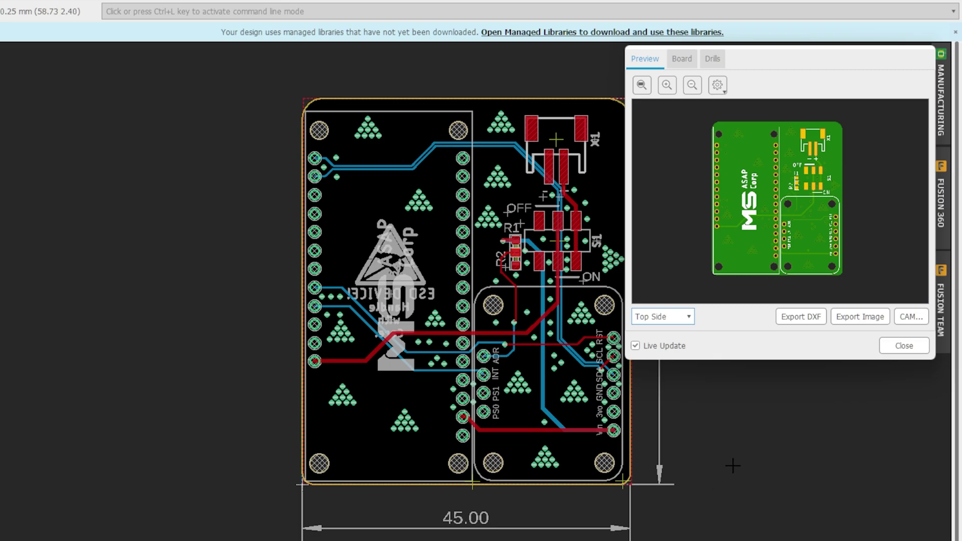
pyautogui.click(910, 353)
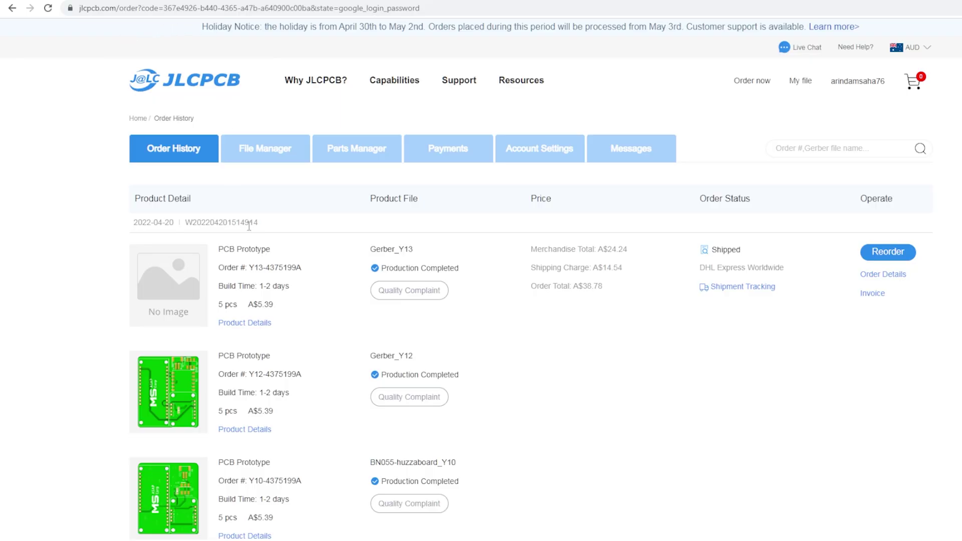
# Step: Switch to the JLCPCB order history and review the PCB prototype orders from 2022-04-20 and 2022-04-11
pyautogui.scroll(-10, 249, 226)
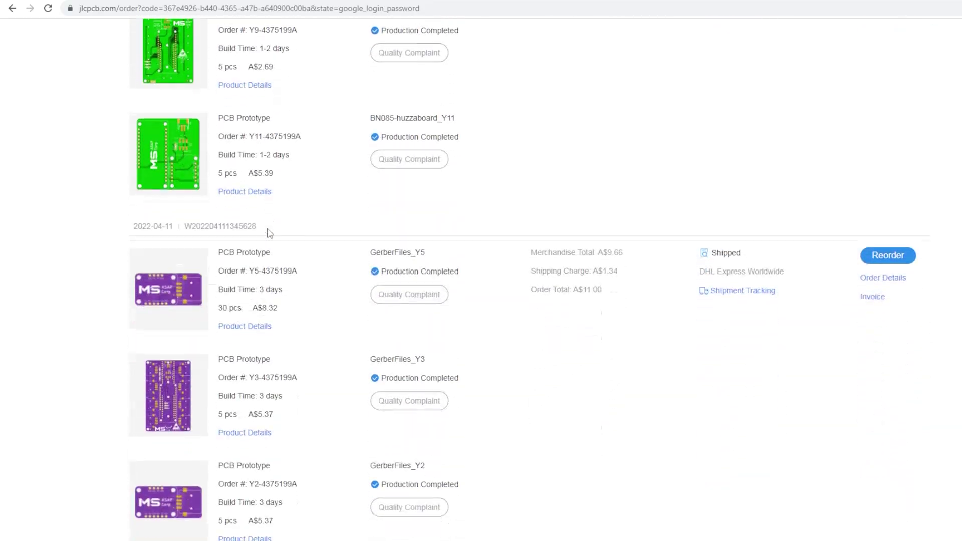
pyautogui.scroll(-5, 269, 233)
pyautogui.scroll(3, 245, 241)
pyautogui.moveTo(154, 265)
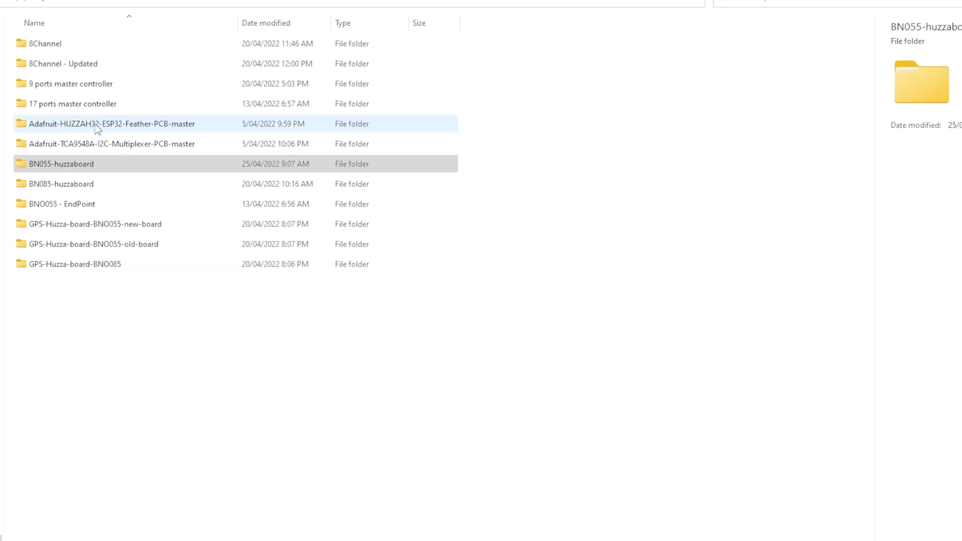
# Step: In File Explorer, open the Manufacturing-Files folder of the 17 ports master controller and select GerberFiles.zip
pyautogui.doubleClick(57, 103)
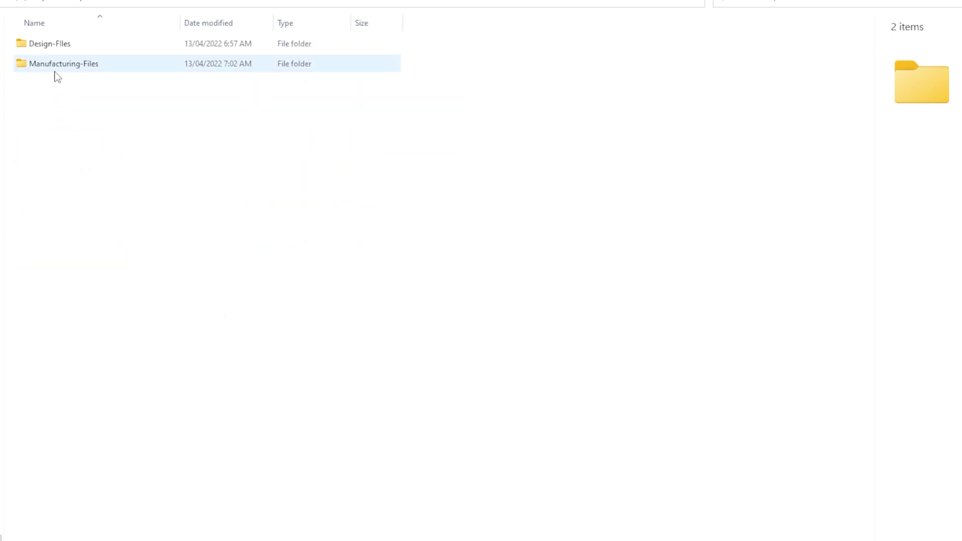
pyautogui.doubleClick(55, 64)
pyautogui.click(44, 149)
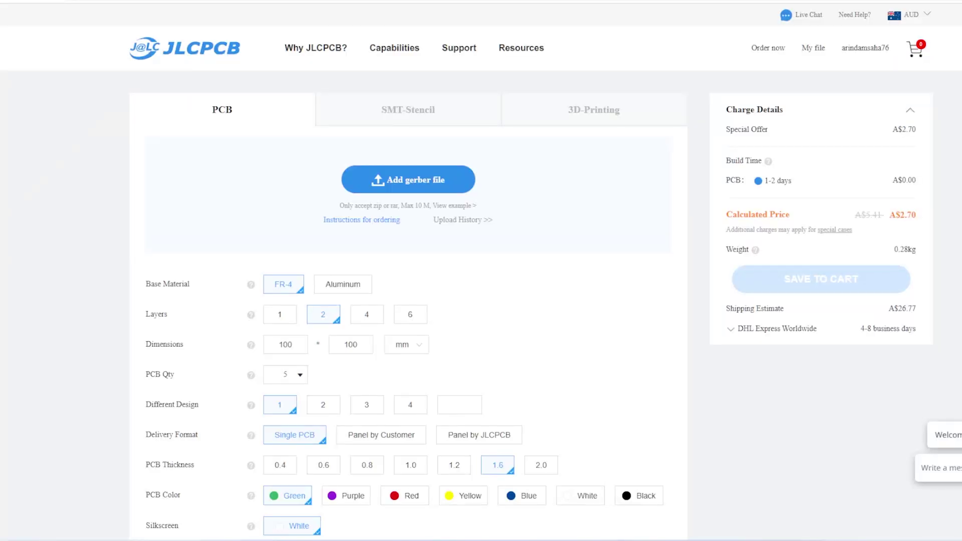
# Step: Upload a Gerber file to the JLCPCB order form and review the detected board and its fabrication options
pyautogui.moveTo(381, 182)
pyautogui.mouseDown()
pyautogui.moveTo(404, 180)
pyautogui.moveTo(375, 175)
pyautogui.mouseUp()
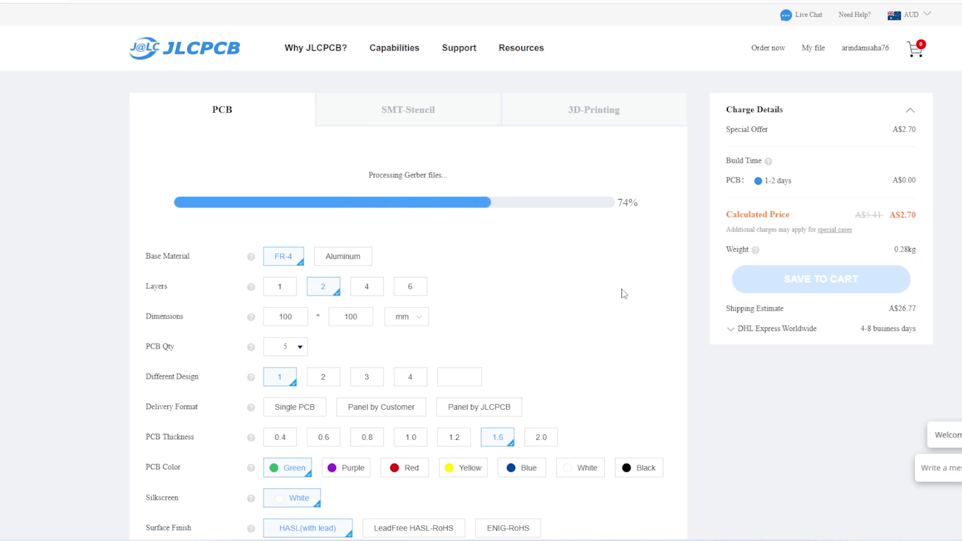
pyautogui.scroll(-1, 591, 240)
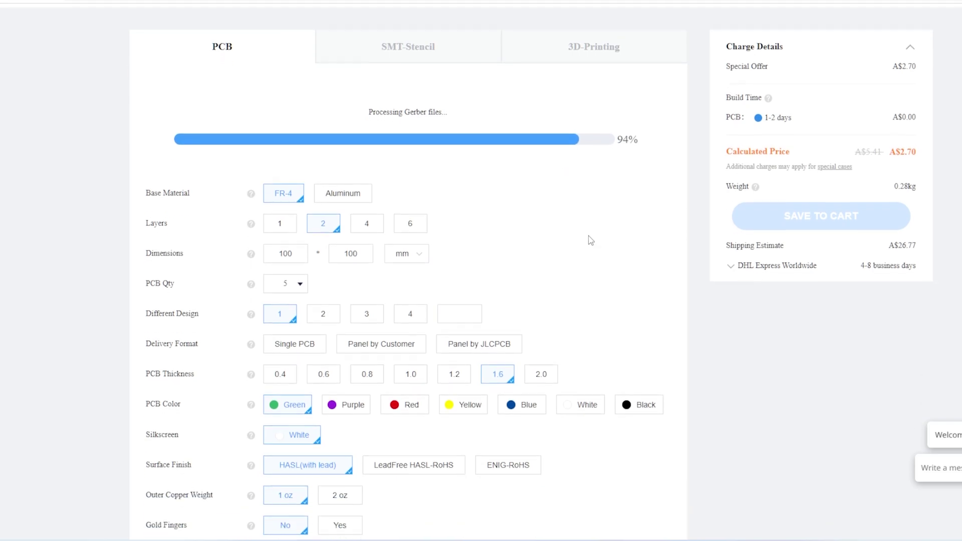
pyautogui.scroll(-1, 591, 240)
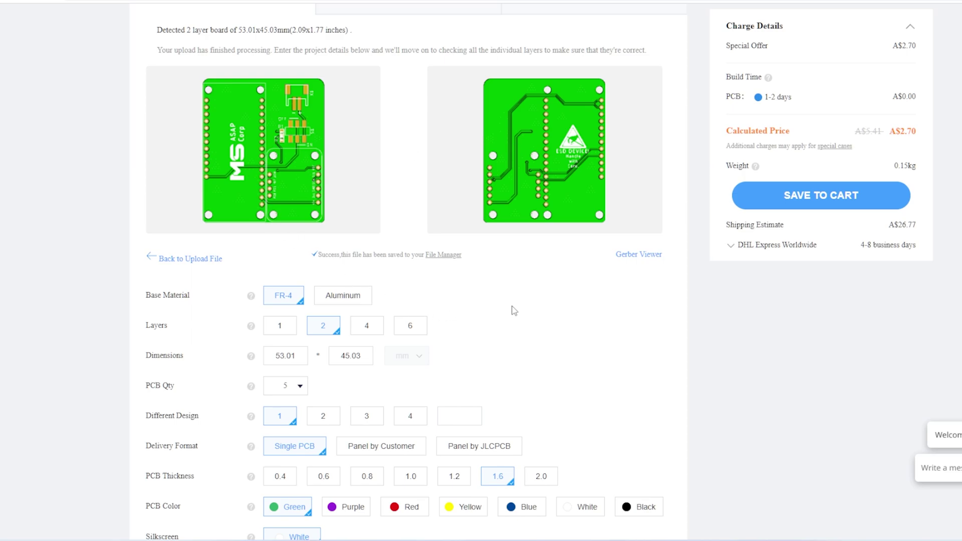
pyautogui.scroll(-4, 512, 308)
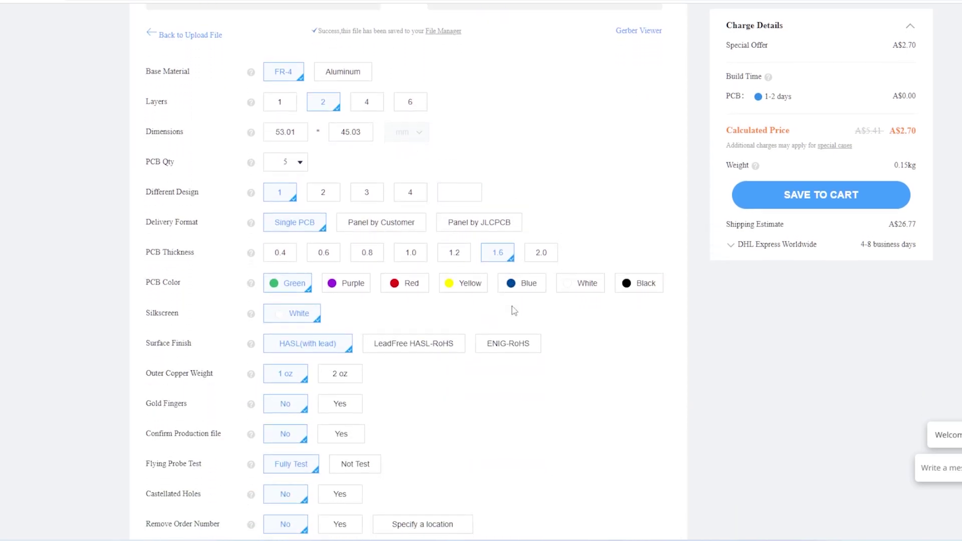
pyautogui.scroll(-1, 512, 309)
pyautogui.scroll(1, 545, 300)
# Step: Try blue as the PCB color and set it back to green
pyautogui.click(527, 284)
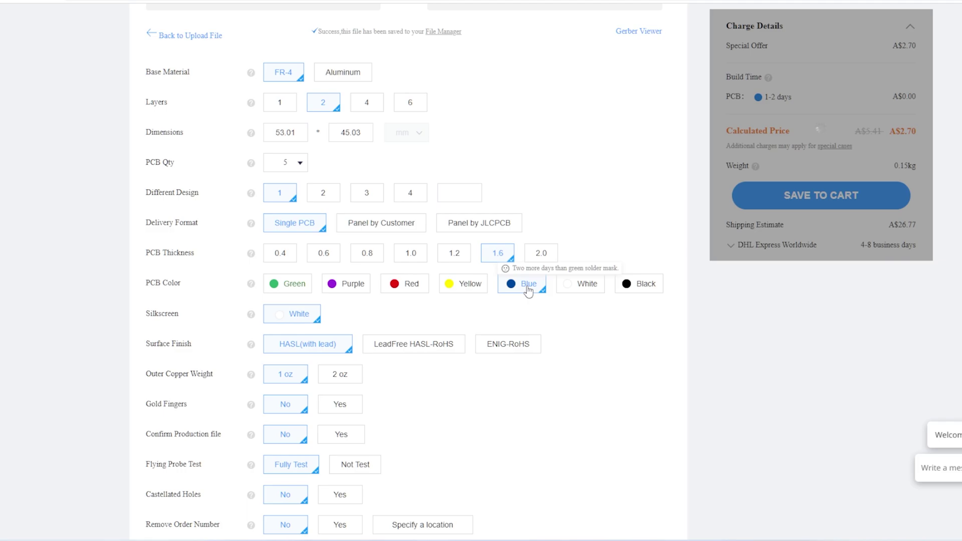
pyautogui.scroll(3, 551, 290)
pyautogui.scroll(-3, 550, 291)
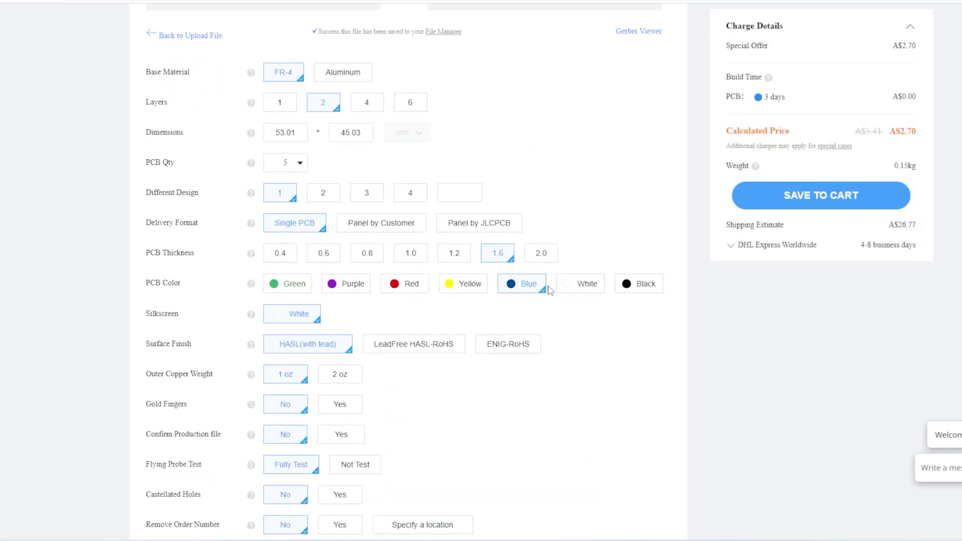
pyautogui.click(294, 284)
pyautogui.scroll(4, 560, 255)
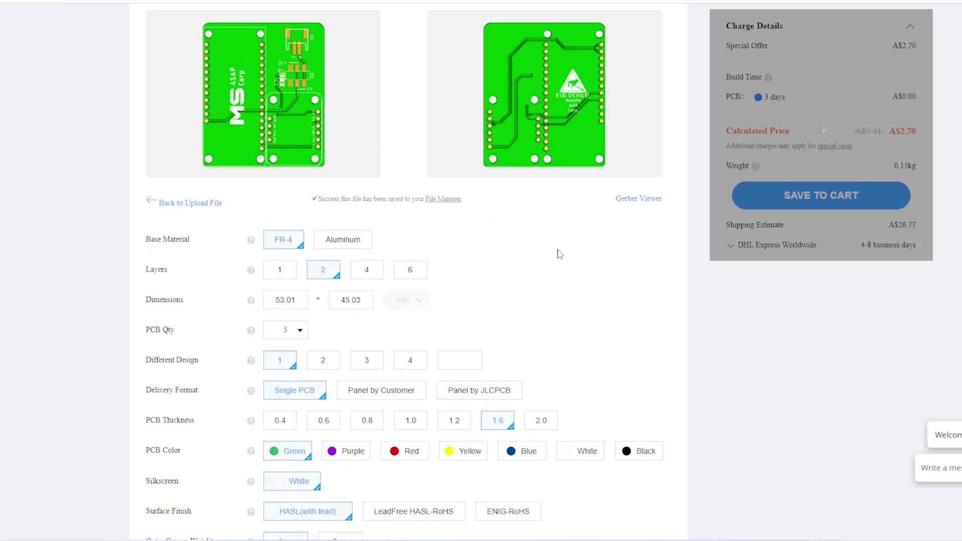
pyautogui.scroll(-4, 559, 254)
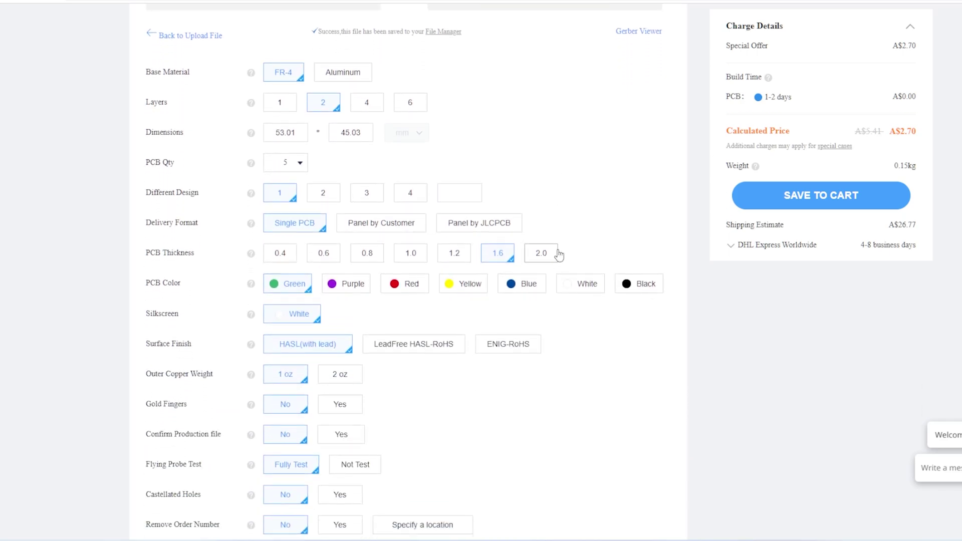
# Step: Save the configured green two-layer board to the cart
pyautogui.scroll(-1, 559, 254)
pyautogui.scroll(1, 559, 255)
pyautogui.scroll(6, 112, 161)
pyautogui.click(830, 284)
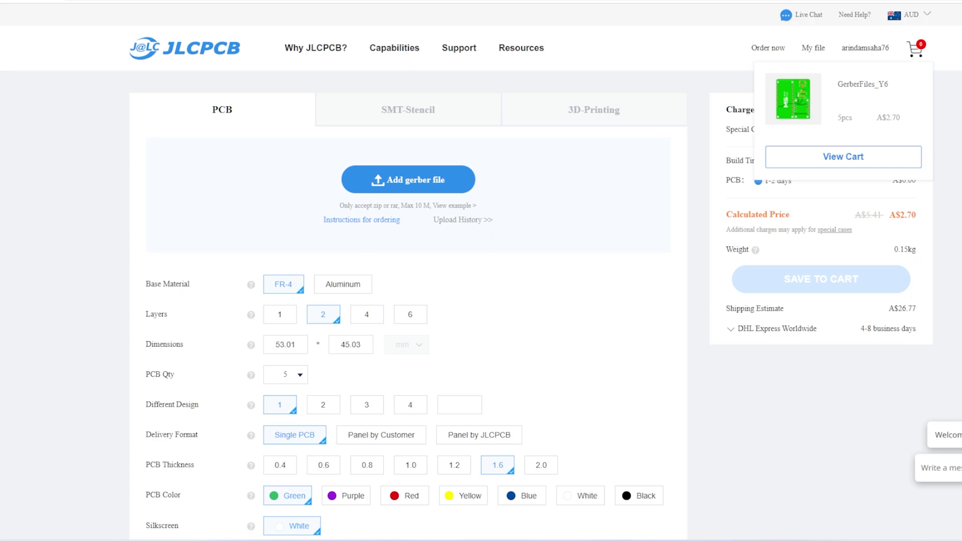
# Step: Open the cart and continue the checkout with Review Before Payment as the order submission option
pyautogui.click(844, 157)
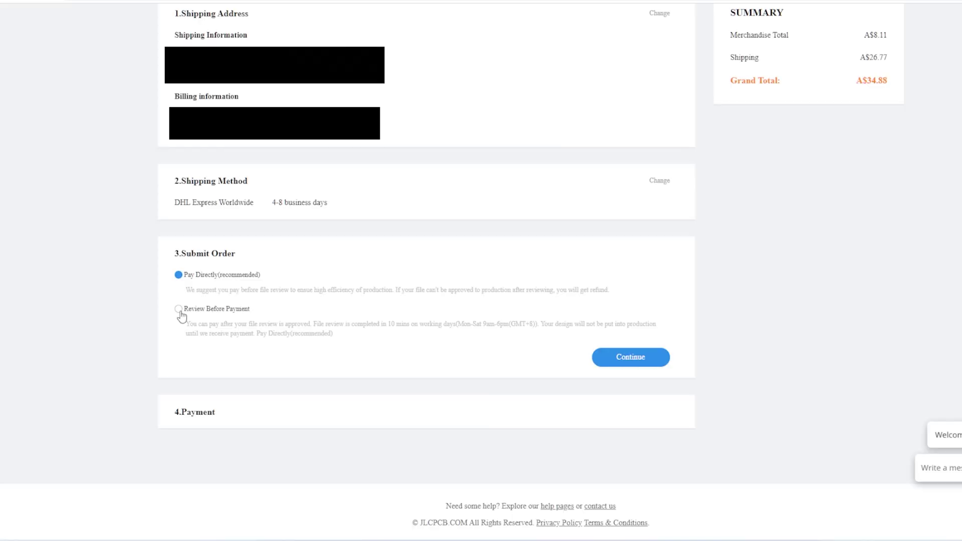
pyautogui.click(178, 309)
pyautogui.click(635, 363)
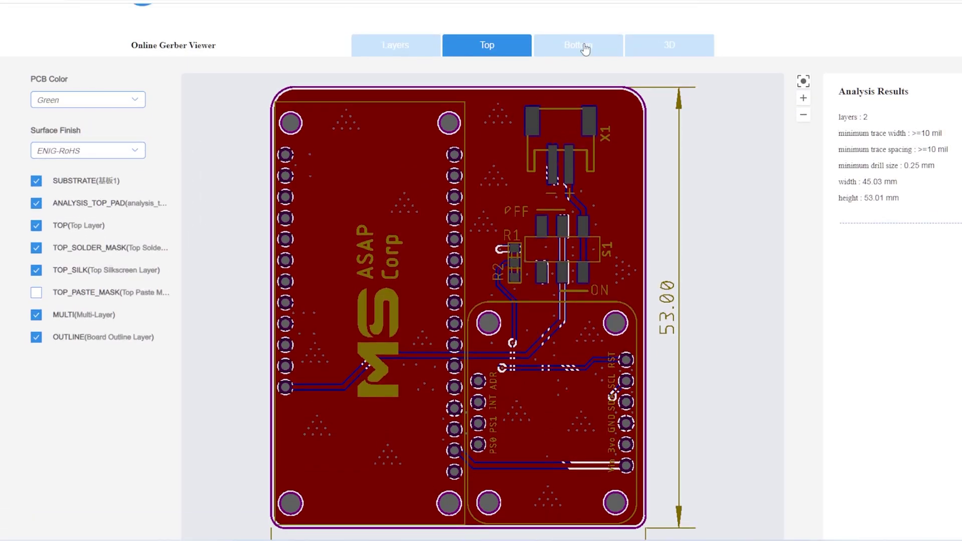
# Step: Inspect the sensor board's bottom side and 3D model in the Online Gerber Viewer
pyautogui.click(576, 43)
pyautogui.scroll(-3, 570, 382)
pyautogui.scroll(-1, 832, 457)
pyautogui.scroll(1, 832, 458)
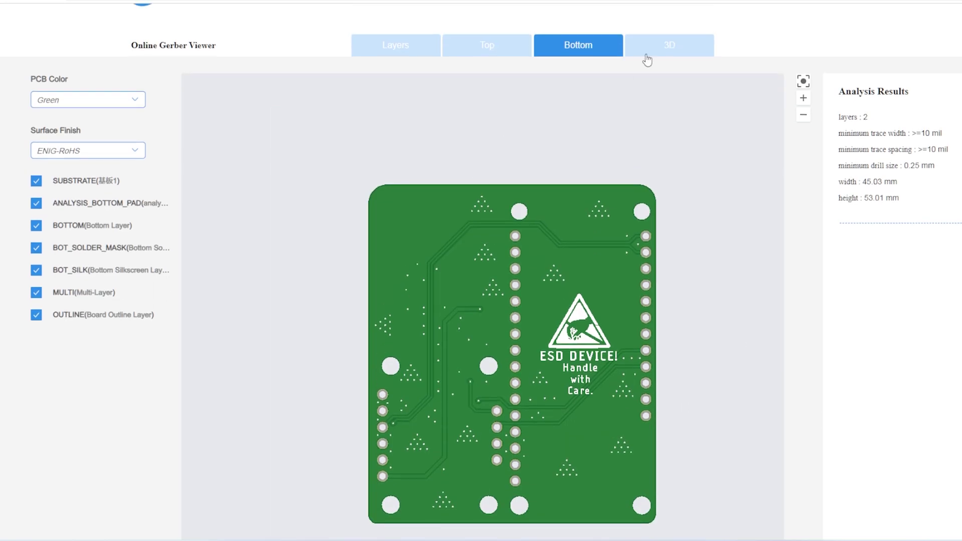
pyautogui.click(645, 50)
pyautogui.moveTo(623, 408); pyautogui.dragTo(417, 278)
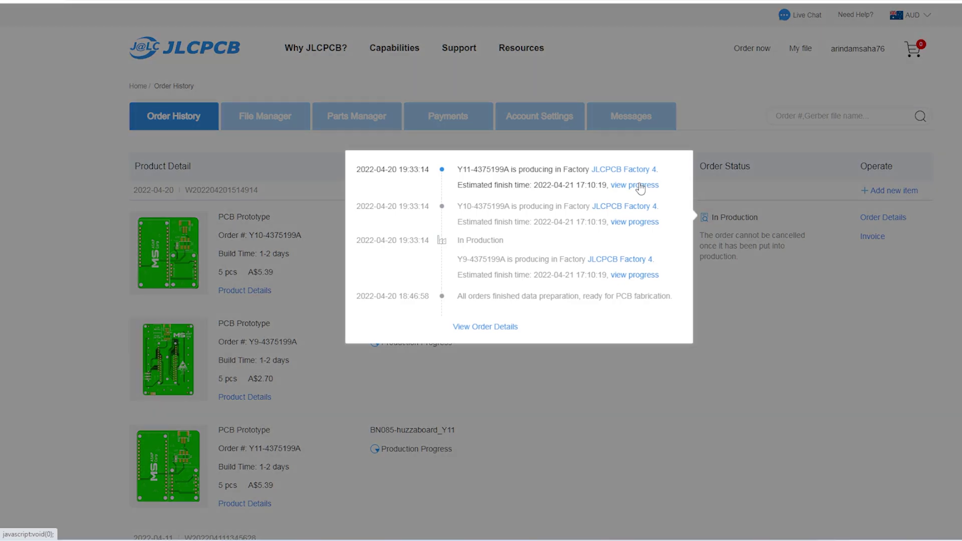
# Step: Examine the production progress of the ordered boards in the JLCPCB order history
pyautogui.click(641, 186)
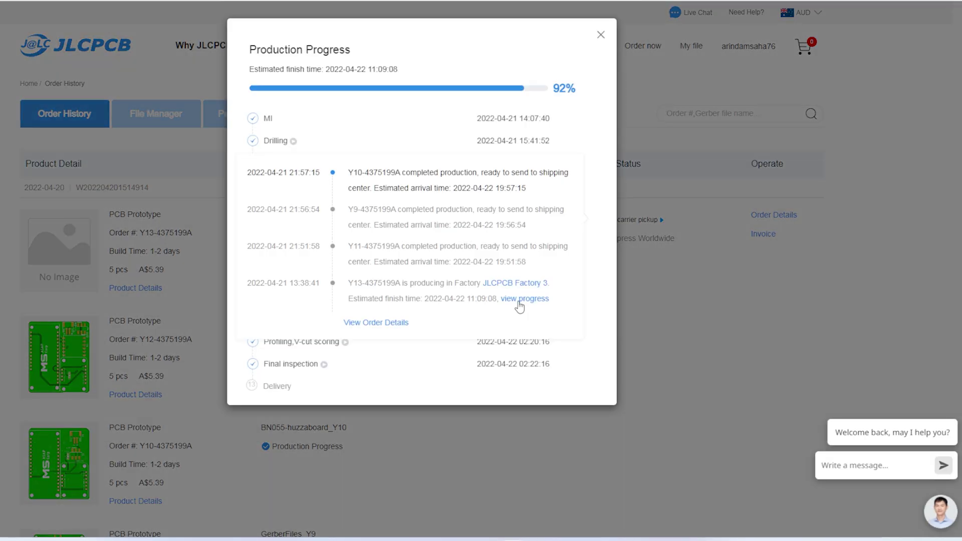
pyautogui.moveTo(519, 285)
pyautogui.tripleClick(261, 390)
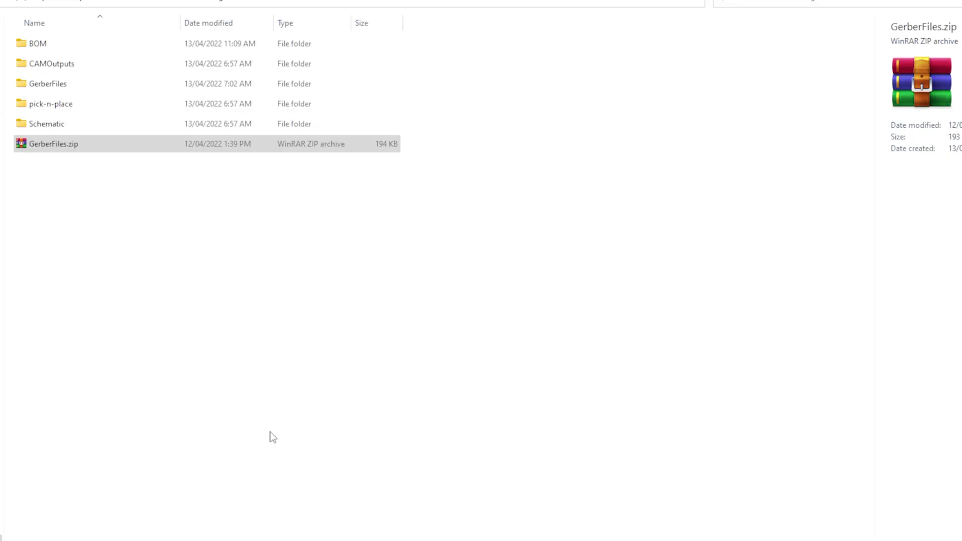
# Step: Open BOM-17P-USB-Board-ESP32.xlsx from the BOM folder in the manufacturing files
pyautogui.click(53, 44)
pyautogui.doubleClick(50, 45)
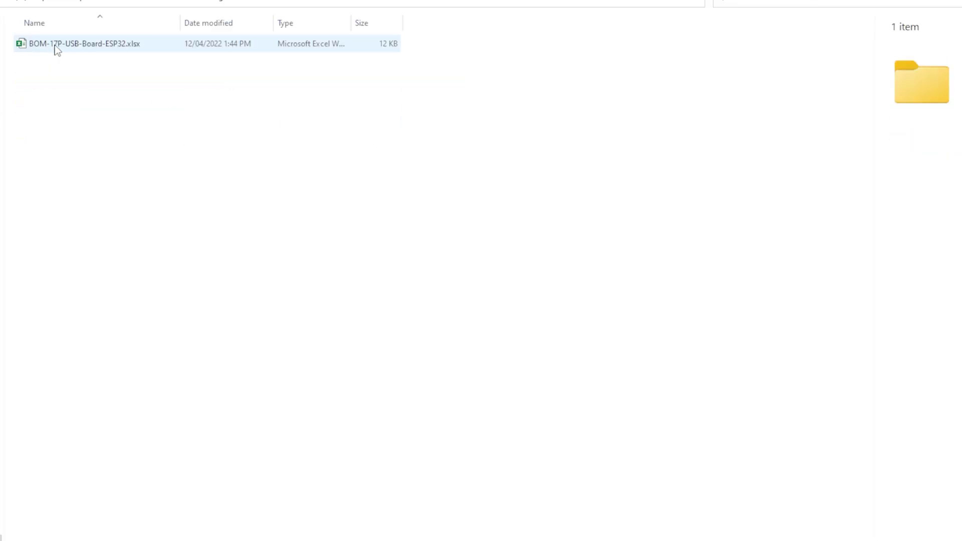
pyautogui.click(69, 44)
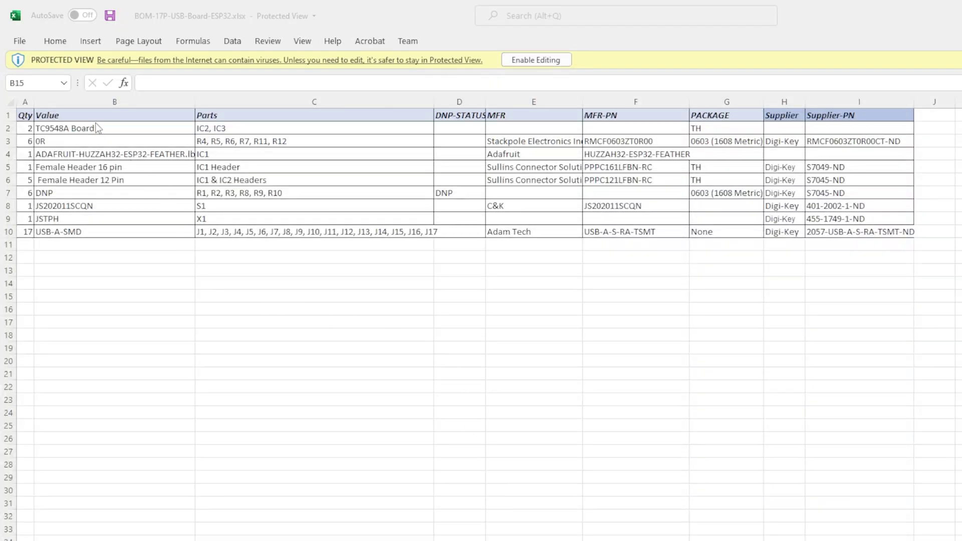
# Step: Review the bill of materials in rows 2 to 10, covering the values, parts, manufacturers and suppliers
pyautogui.moveTo(95, 128); pyautogui.dragTo(93, 232)
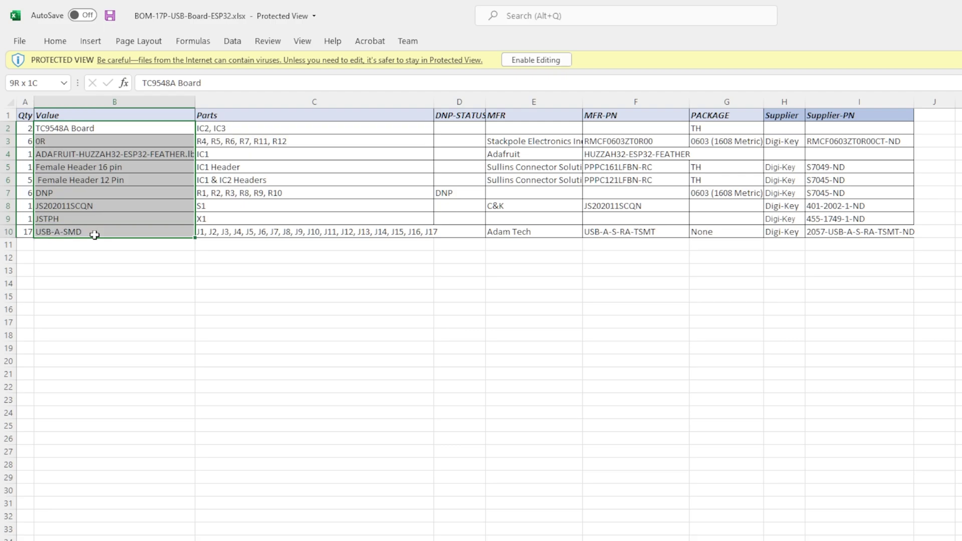
pyautogui.click(211, 245)
pyautogui.moveTo(129, 131); pyautogui.dragTo(766, 234)
pyautogui.click(671, 342)
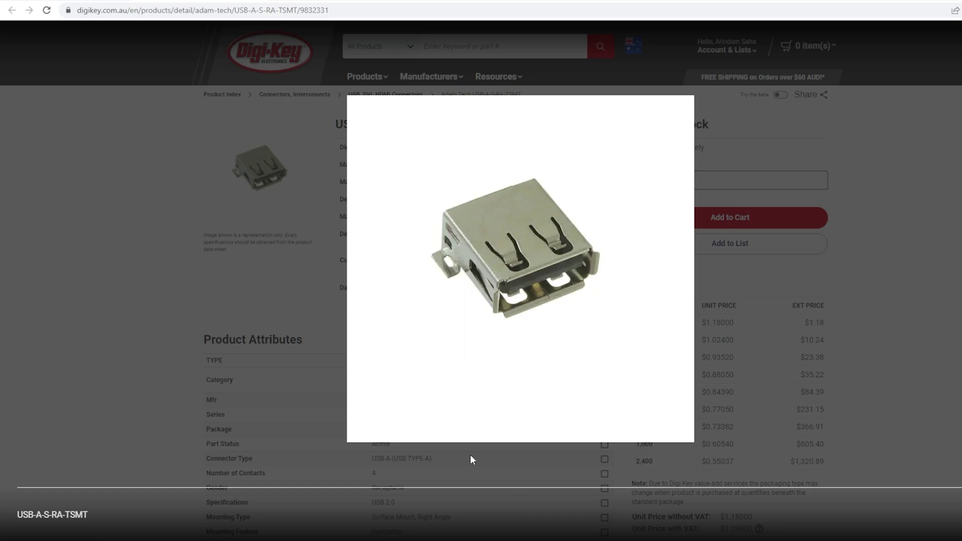
# Step: On Digi-Key's USB-A-S-RA-TSMT product page, close the enlarged connector photo to view the product details
pyautogui.click(306, 304)
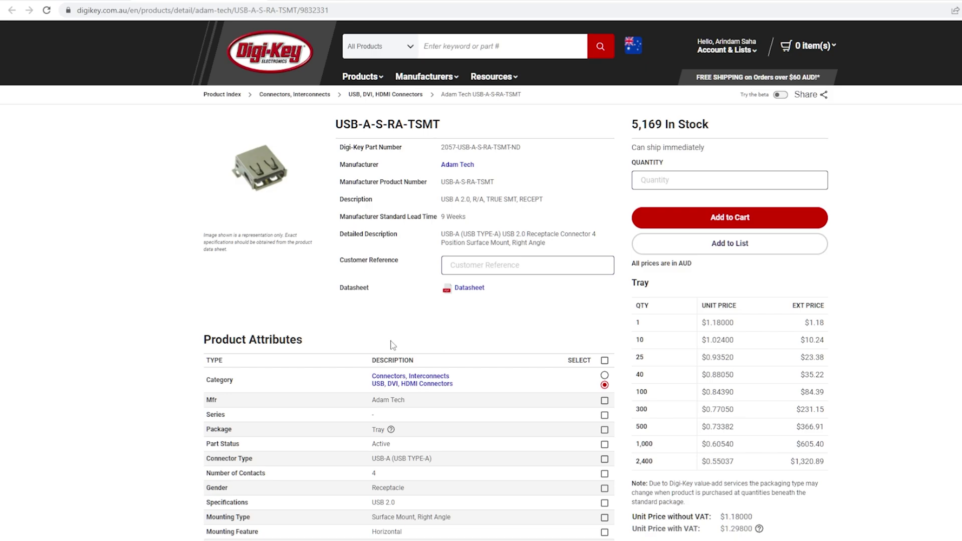
# Step: Look over the USB-A-S-RA-TSMT product attributes and close the enlarged photo of the RMCF0603ZT0R00 resistor
pyautogui.scroll(-3, 344, 402)
pyautogui.scroll(1, 344, 403)
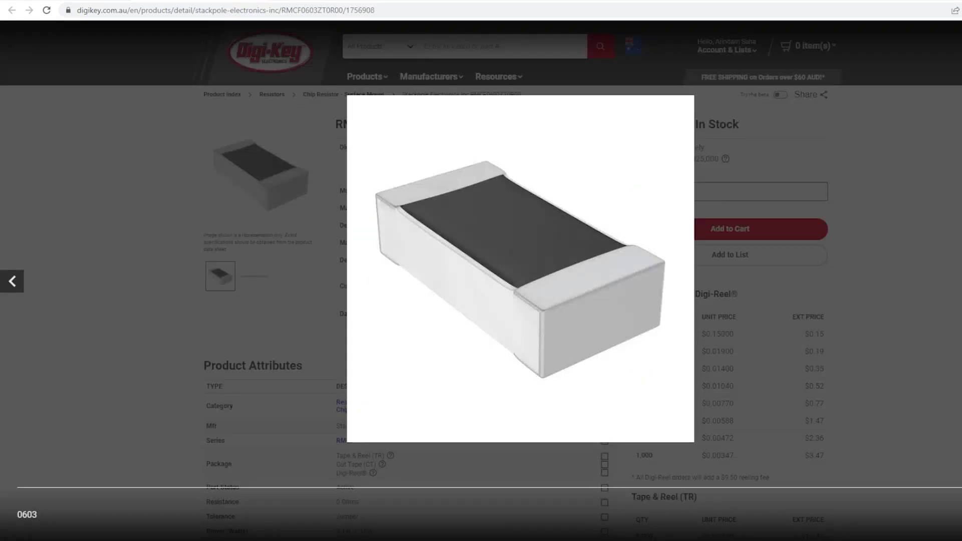
pyautogui.click(155, 321)
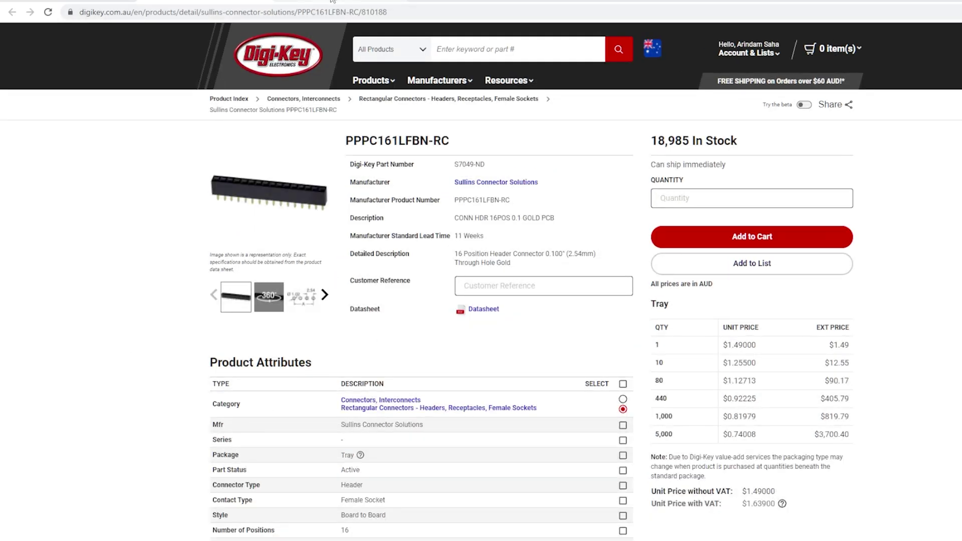
# Step: Compare the enlarged product photos of the PPPC121LFBN-RC and PPPC161LFBN-RC female headers
pyautogui.click(332, 1)
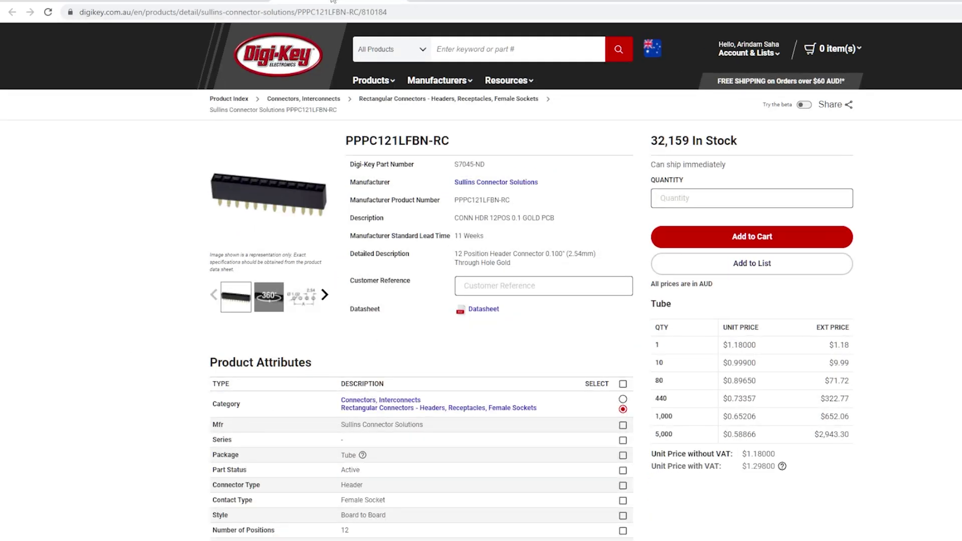
pyautogui.click(272, 196)
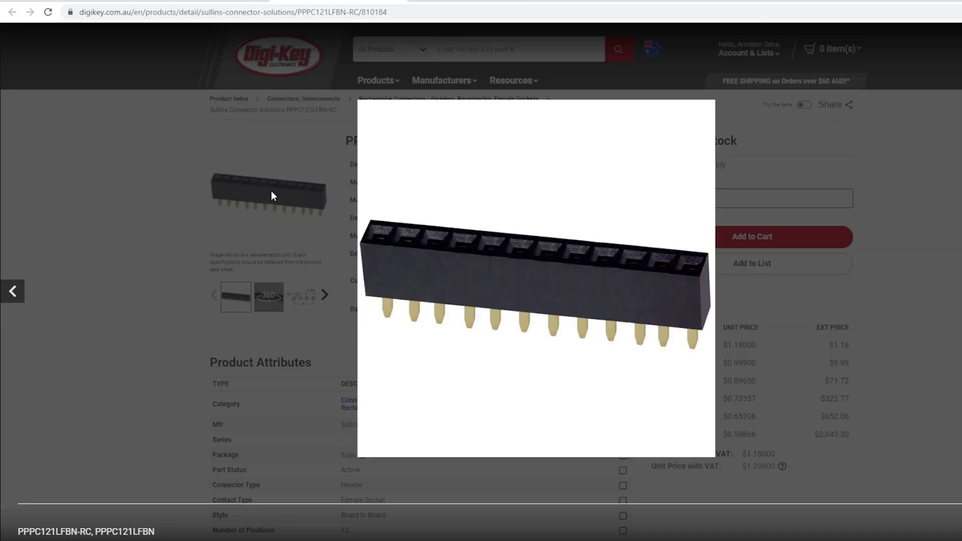
pyautogui.click(166, 206)
pyautogui.click(209, 3)
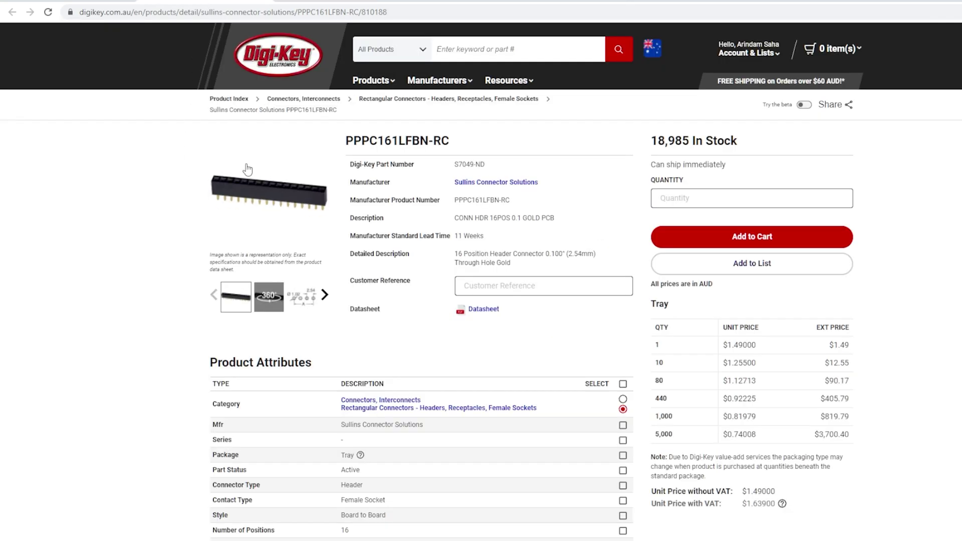
pyautogui.click(273, 192)
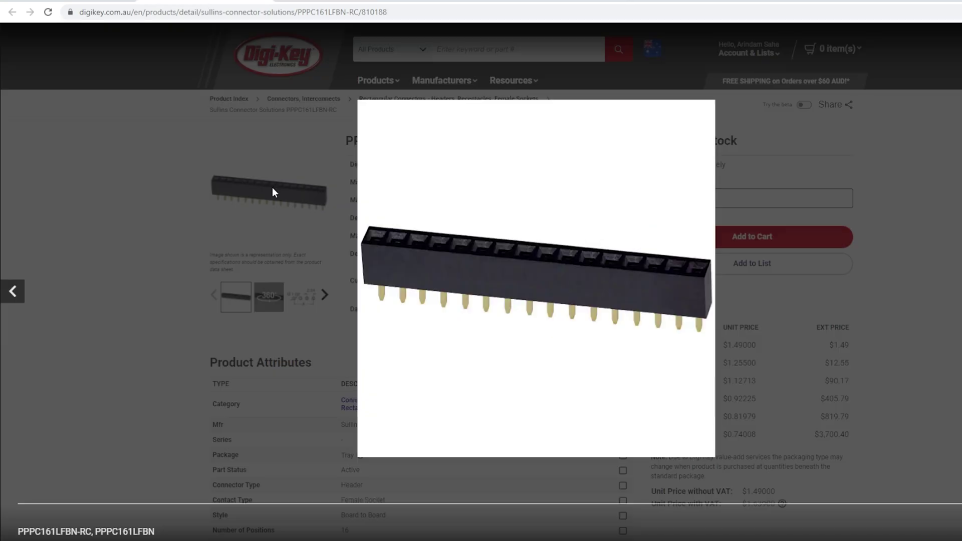
pyautogui.click(168, 232)
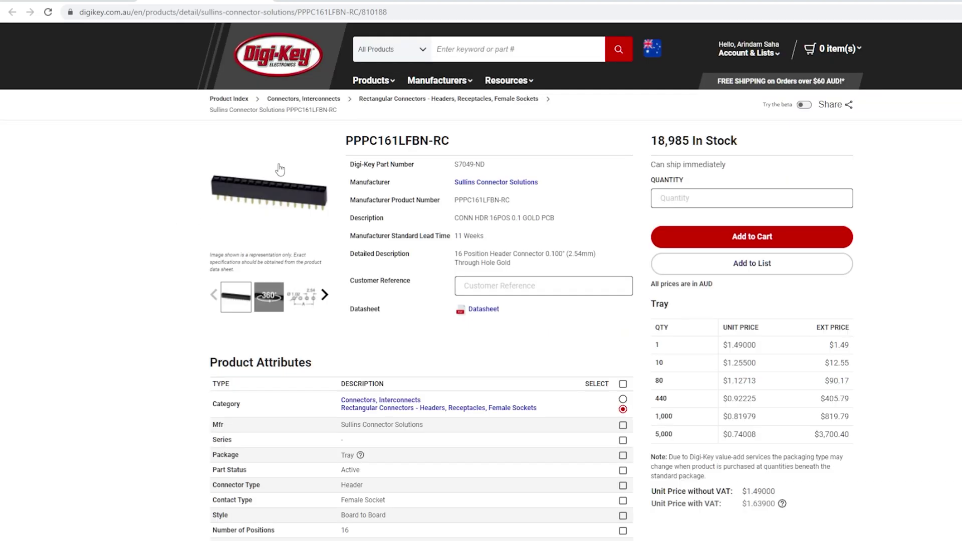
pyautogui.click(455, 3)
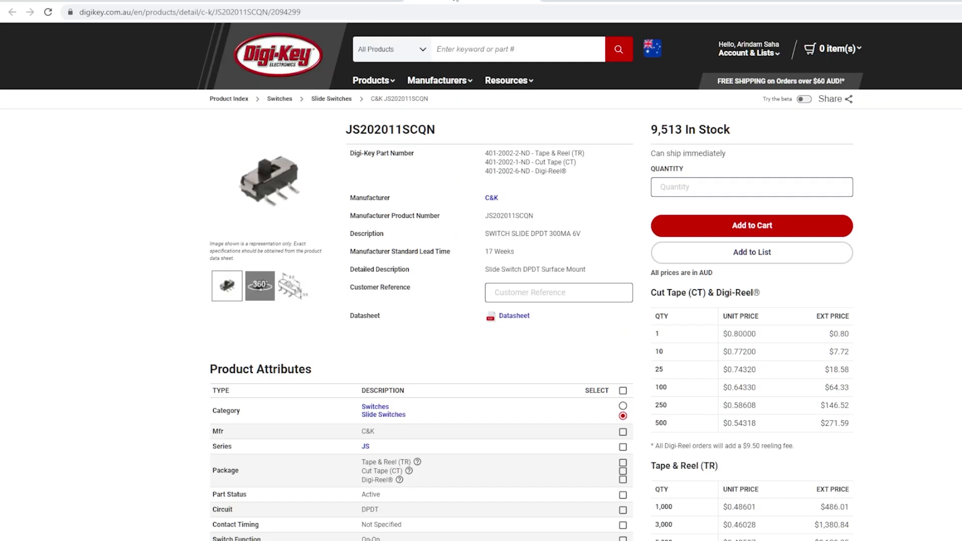
pyautogui.click(275, 181)
pyautogui.click(259, 214)
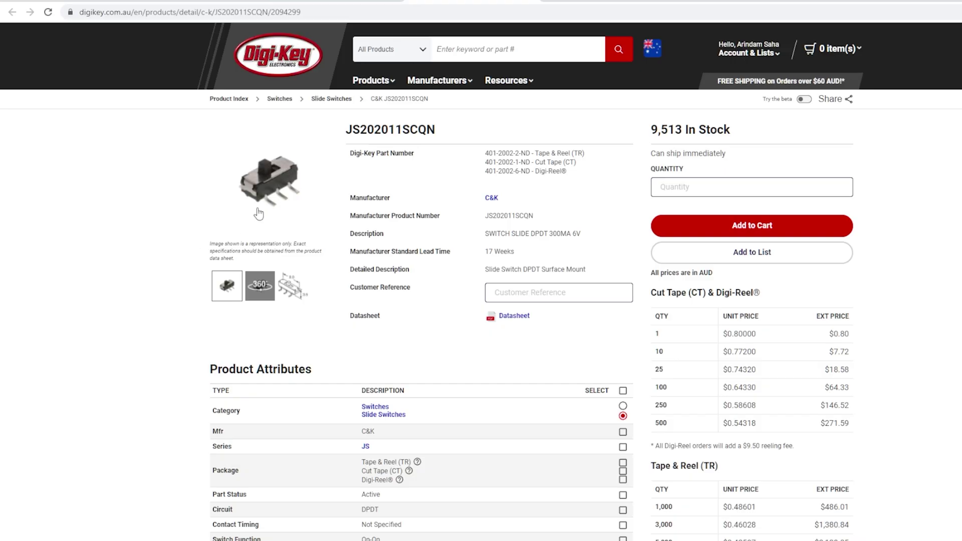
pyautogui.click(573, 3)
pyautogui.click(292, 198)
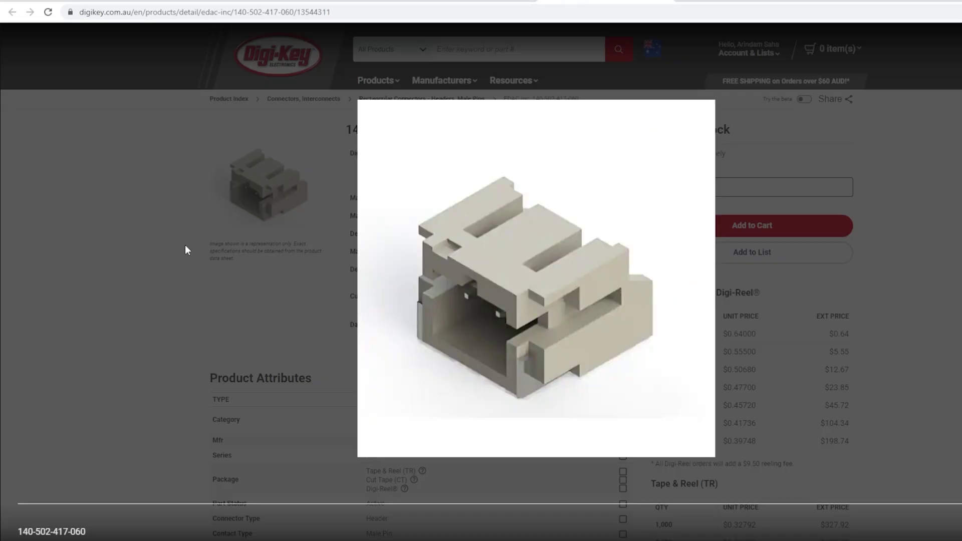
pyautogui.click(155, 256)
# Step: View the enlarged product photo of the Adafruit 1387 USB-A solder plug
pyautogui.click(739, 2)
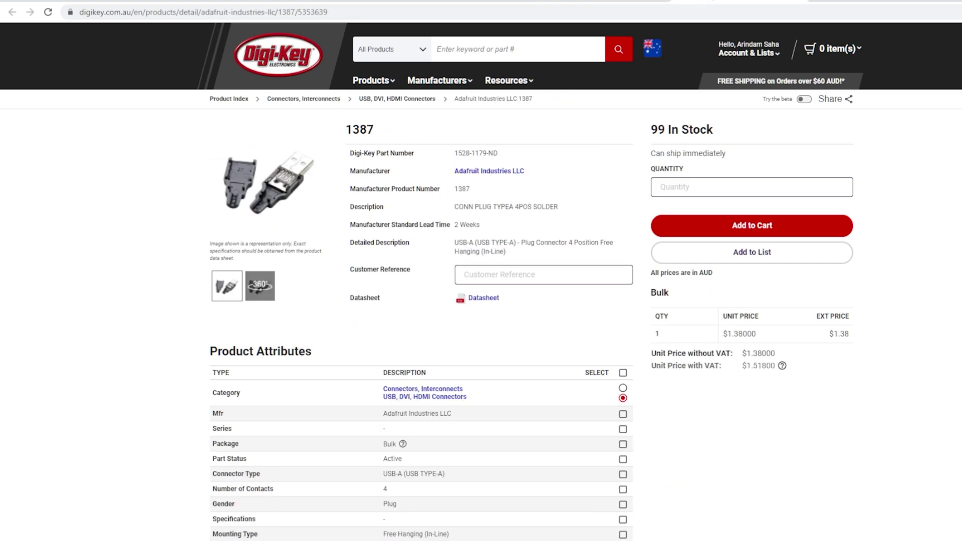
pyautogui.click(286, 193)
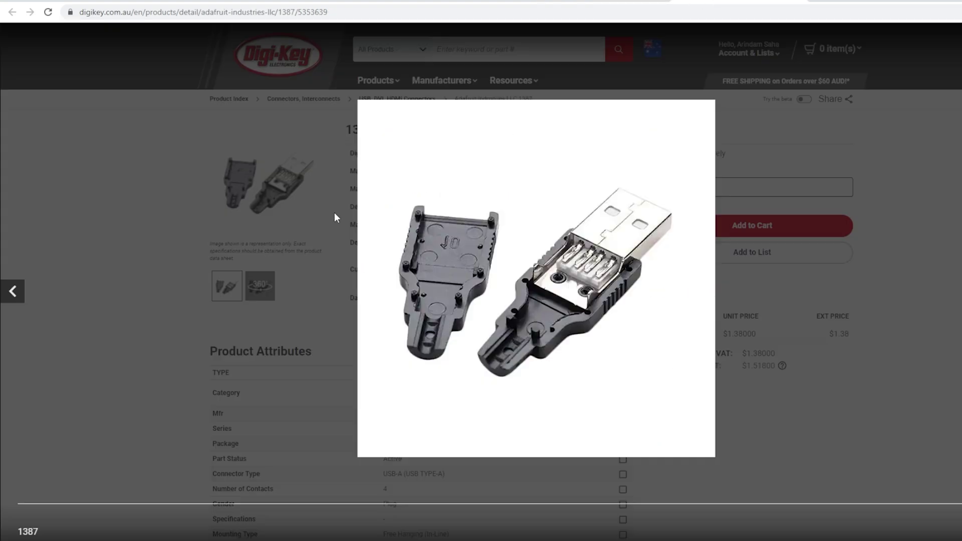
pyautogui.click(133, 265)
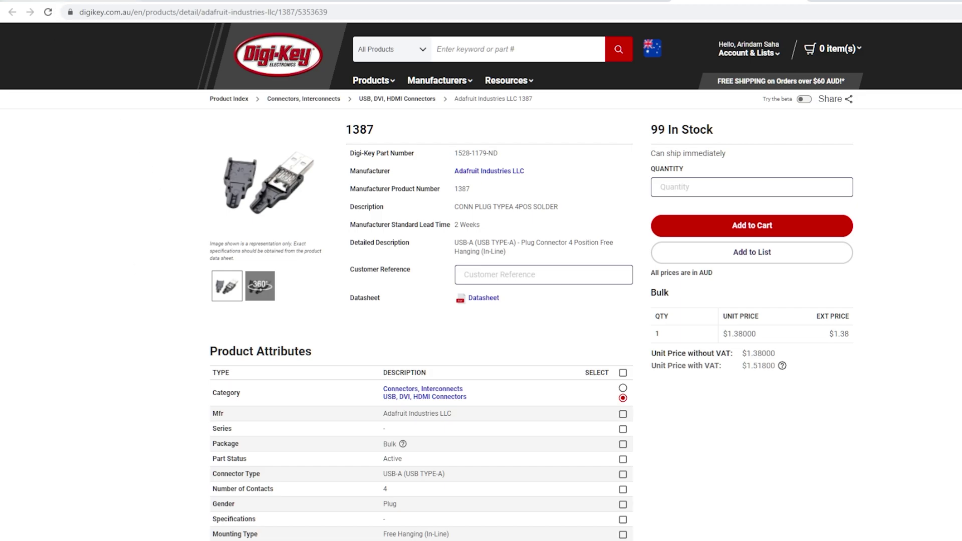
# Step: In the Digi-Key order review, highlight the descriptions of the tack flux, isopropanol pump and desolder braid
pyautogui.click(84, 2)
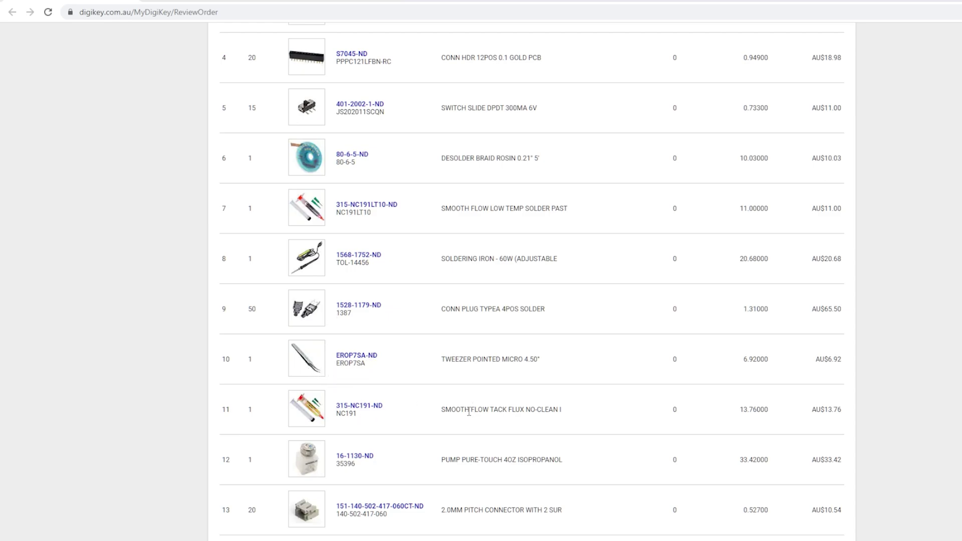
pyautogui.moveTo(469, 409); pyautogui.dragTo(497, 408)
pyautogui.moveTo(446, 460); pyautogui.dragTo(539, 459)
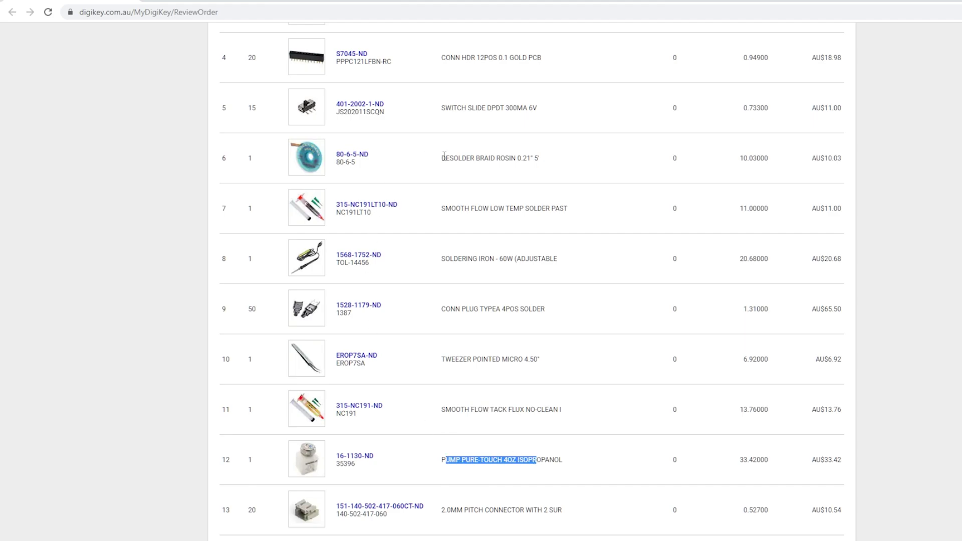
pyautogui.moveTo(442, 158); pyautogui.dragTo(544, 163)
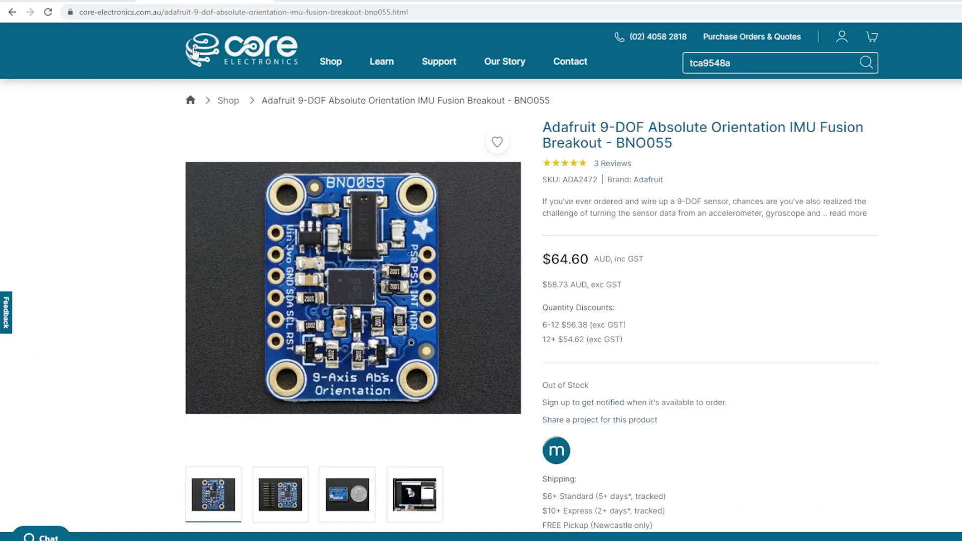
# Step: Browse the product photos of the Adafruit BNO055 9-DOF orientation breakout on Core Electronics
pyautogui.moveTo(331, 301)
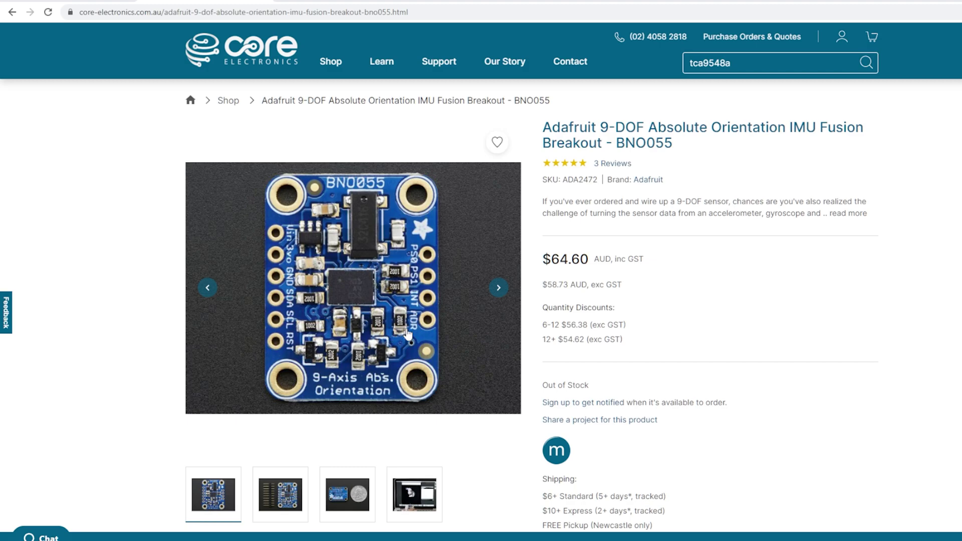
pyautogui.click(498, 289)
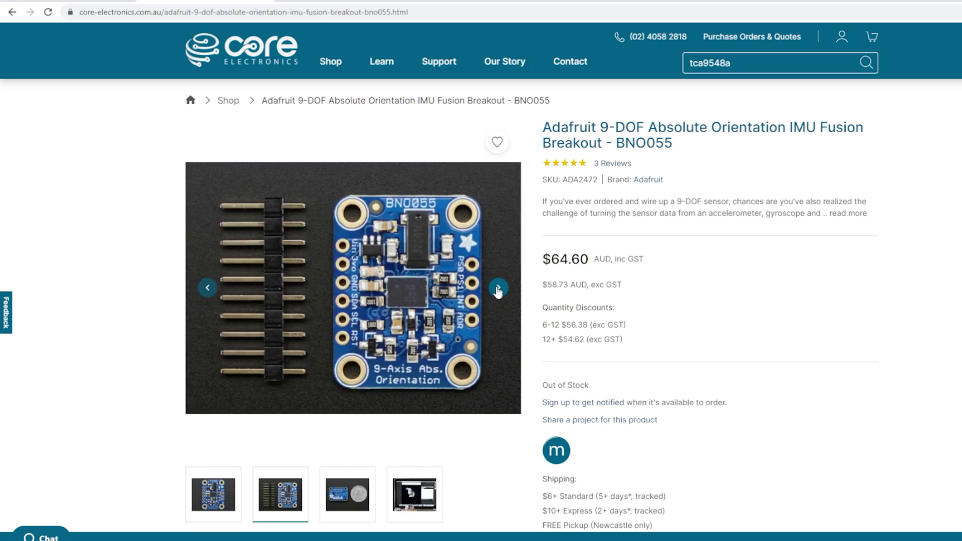
pyautogui.click(498, 289)
pyautogui.click(498, 289)
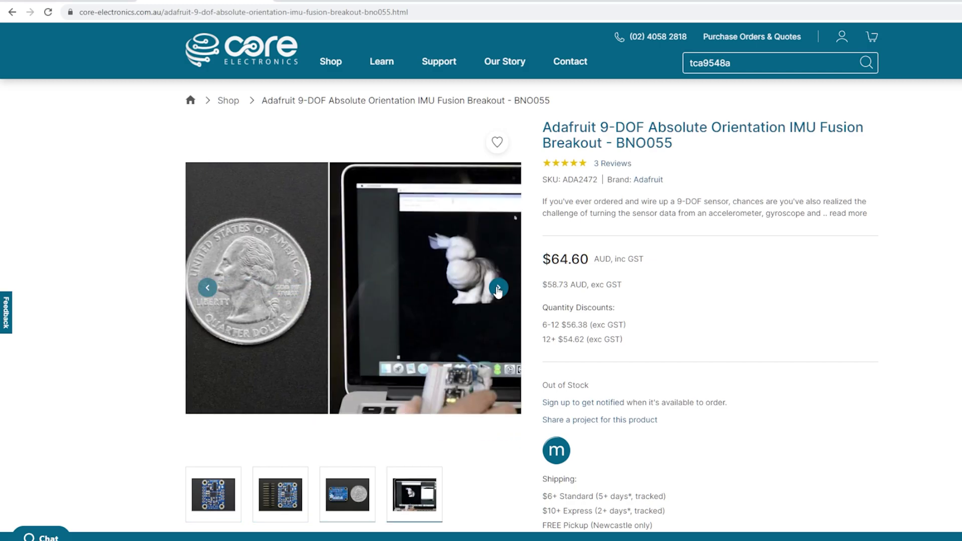
pyautogui.click(499, 289)
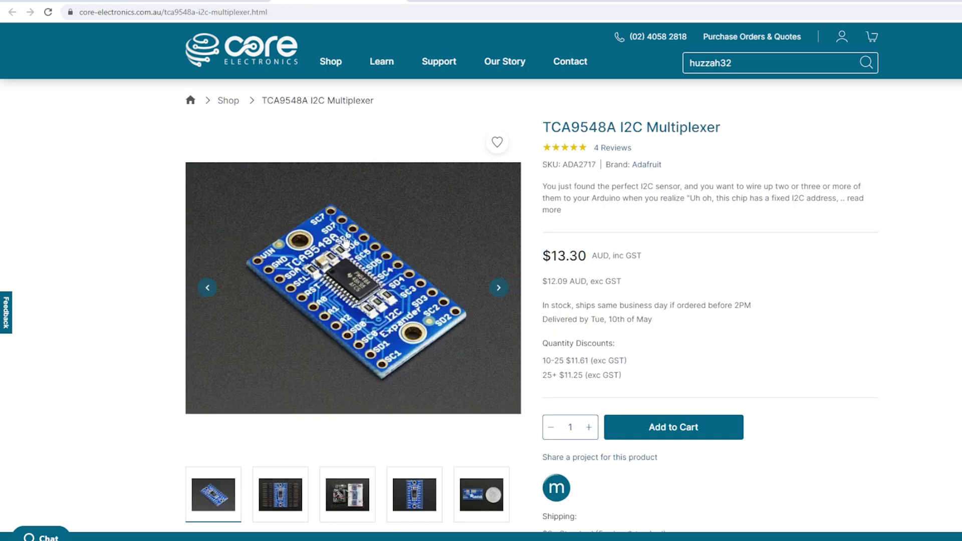
# Step: Review the Core Electronics pages for the TCA9548A multiplexer, the HUZZAH32 Feather board and the 3.7V 2000mAh LiPo battery
pyautogui.click(499, 289)
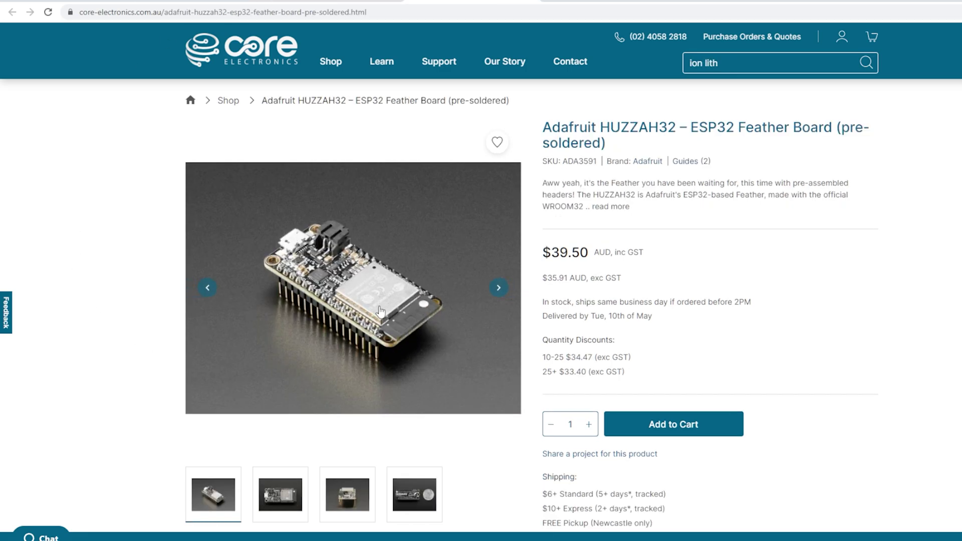
pyautogui.click(499, 288)
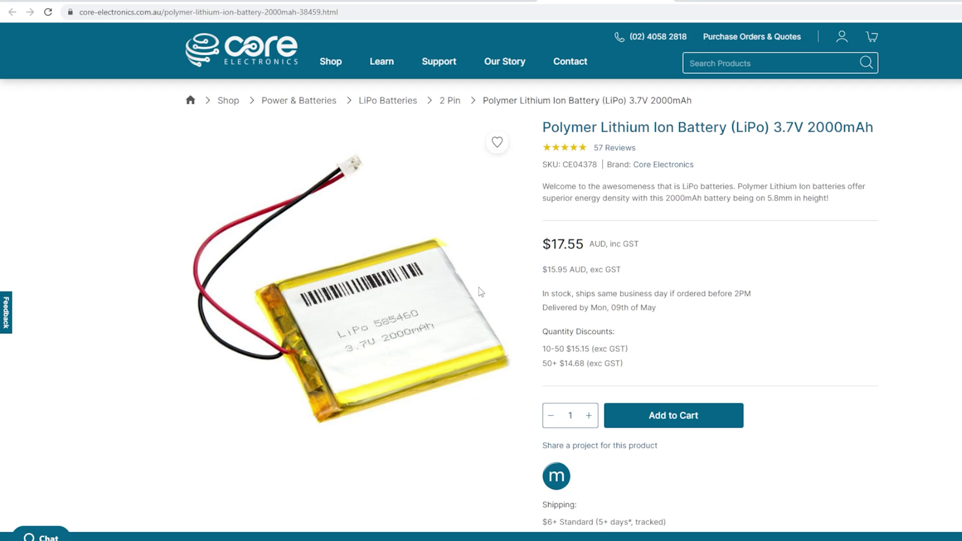
pyautogui.moveTo(892, 131); pyautogui.dragTo(766, 131)
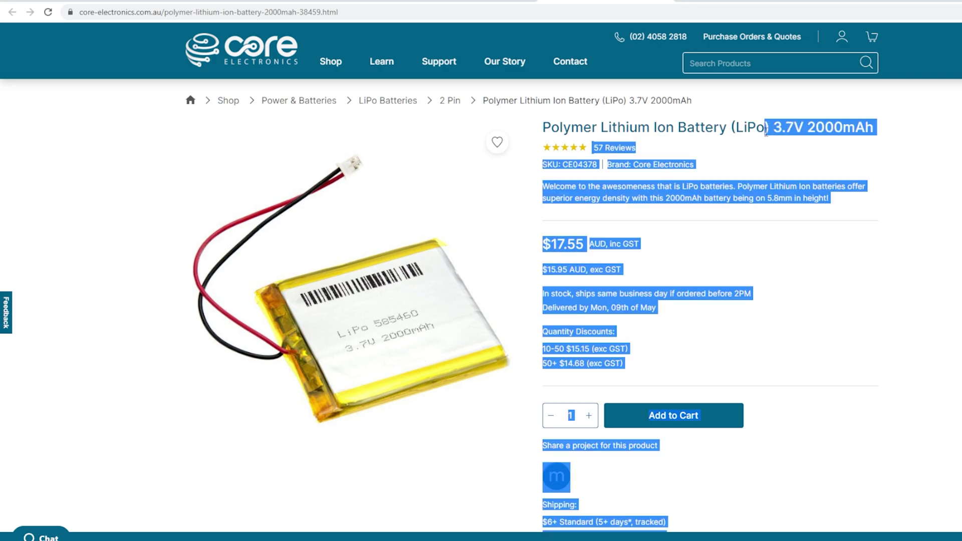
pyautogui.click(795, 148)
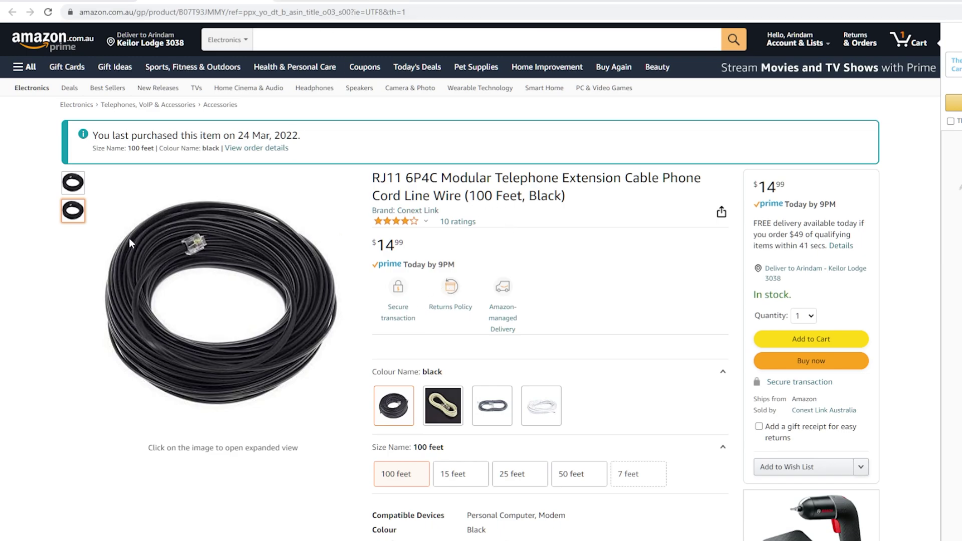
# Step: On Amazon's RJ11 6P4C telephone cable page, view the black cable's photos and switch the colour to white
pyautogui.moveTo(75, 184)
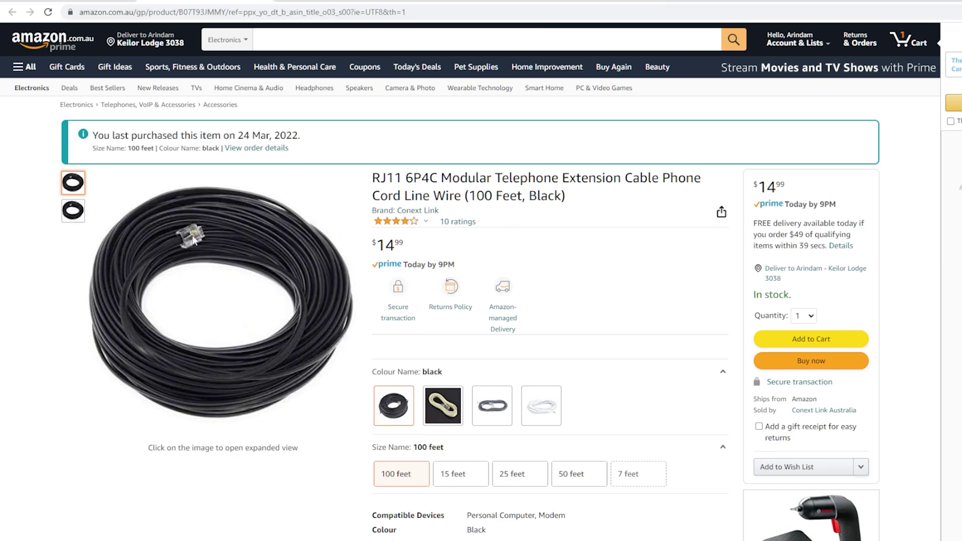
pyautogui.moveTo(73, 211)
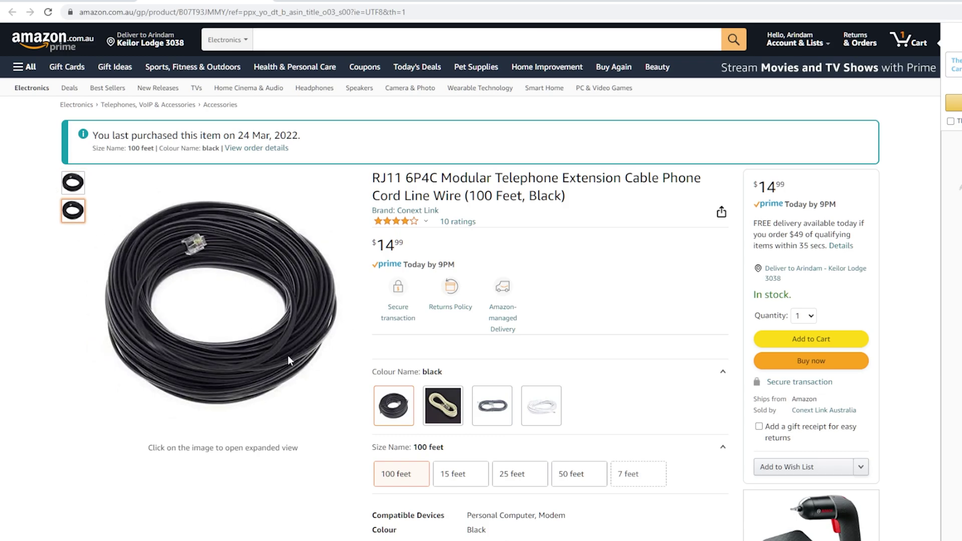
pyautogui.moveTo(542, 414)
pyautogui.click(542, 414)
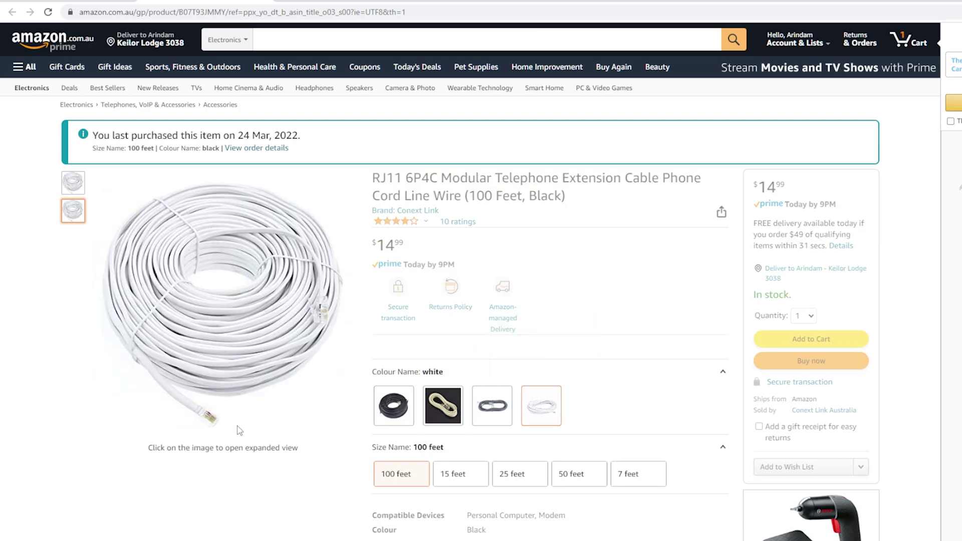
pyautogui.click(214, 372)
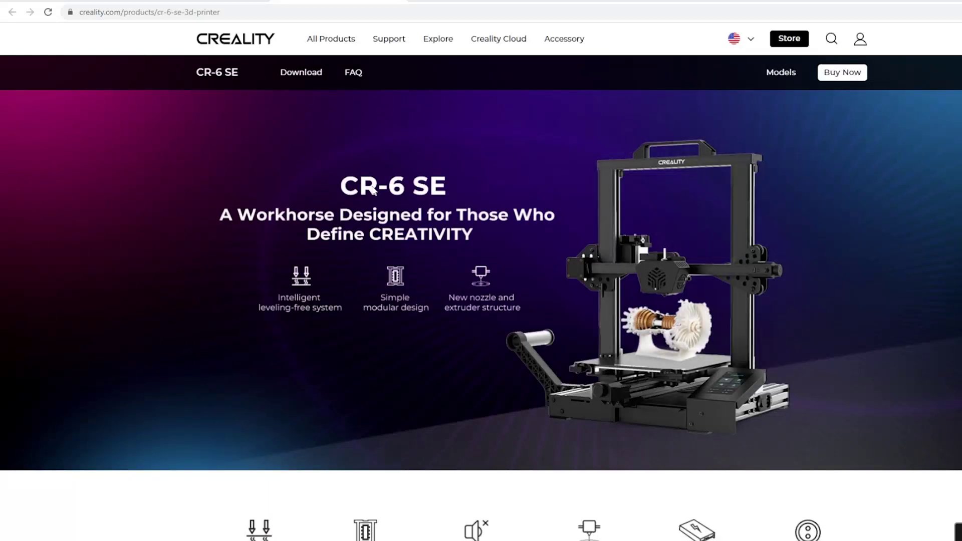
# Step: Look over Creality's CR-6 SE 3D printer page and return to the TC9548A Board entry in the bill of materials
pyautogui.scroll(-5, 371, 388)
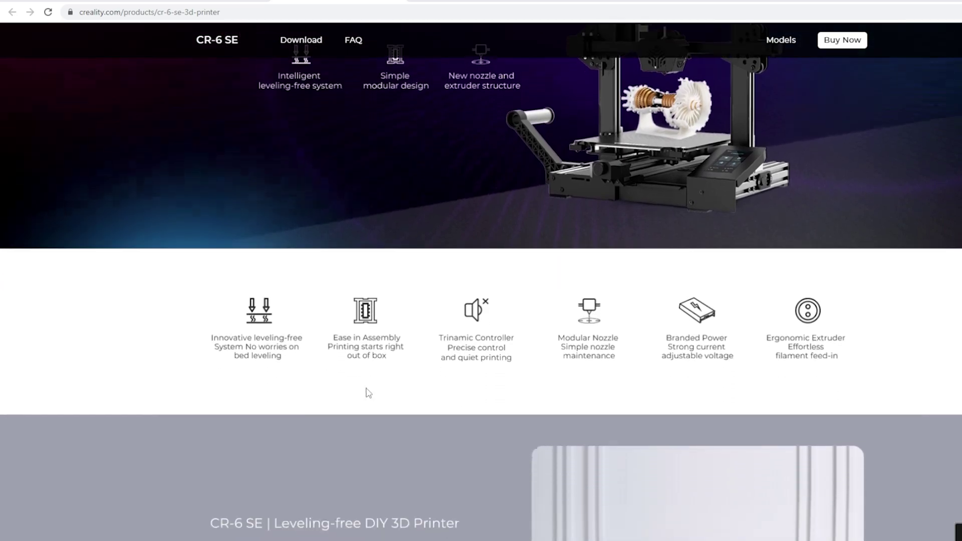
pyautogui.scroll(-5, 359, 389)
pyautogui.scroll(10, 357, 388)
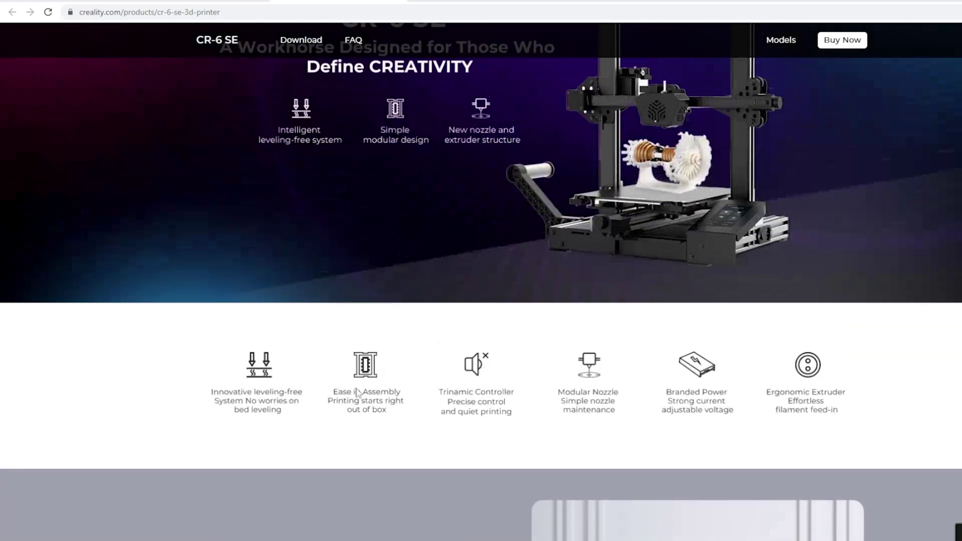
pyautogui.scroll(2, 358, 393)
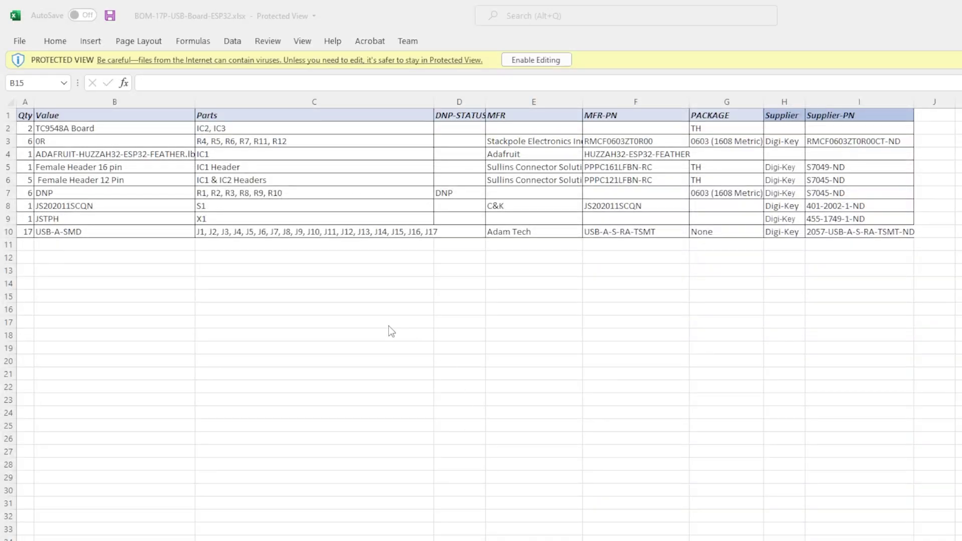
pyautogui.click(92, 129)
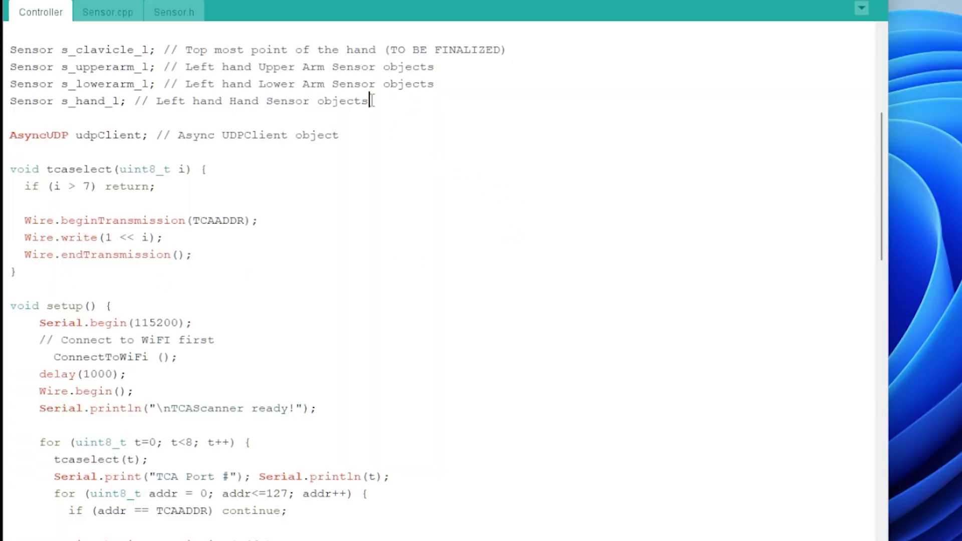
# Step: Review the Controller sketch, covering the left-arm Sensor declarations, the sensor initialization cases in setup and the readings in loop
pyautogui.moveTo(372, 100); pyautogui.dragTo(8, 46)
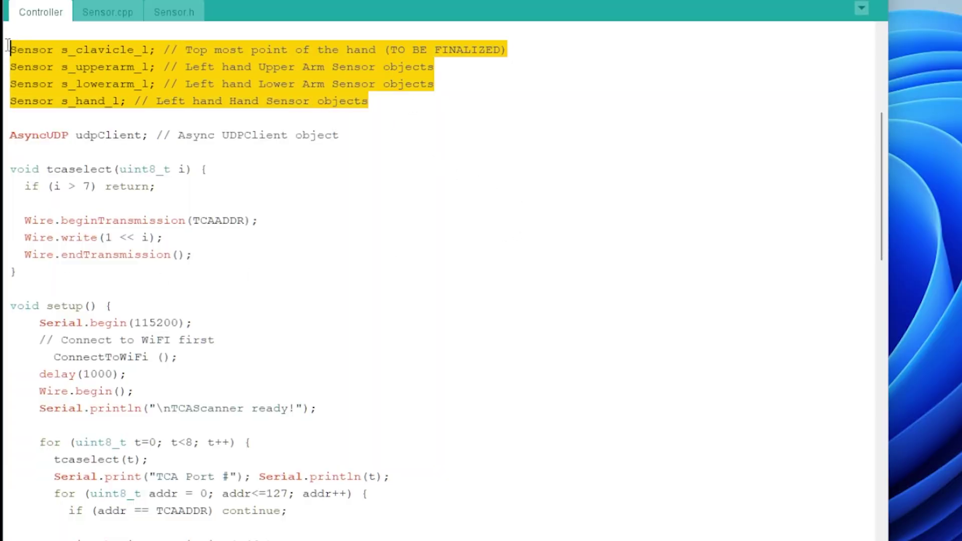
pyautogui.scroll(-8, 347, 306)
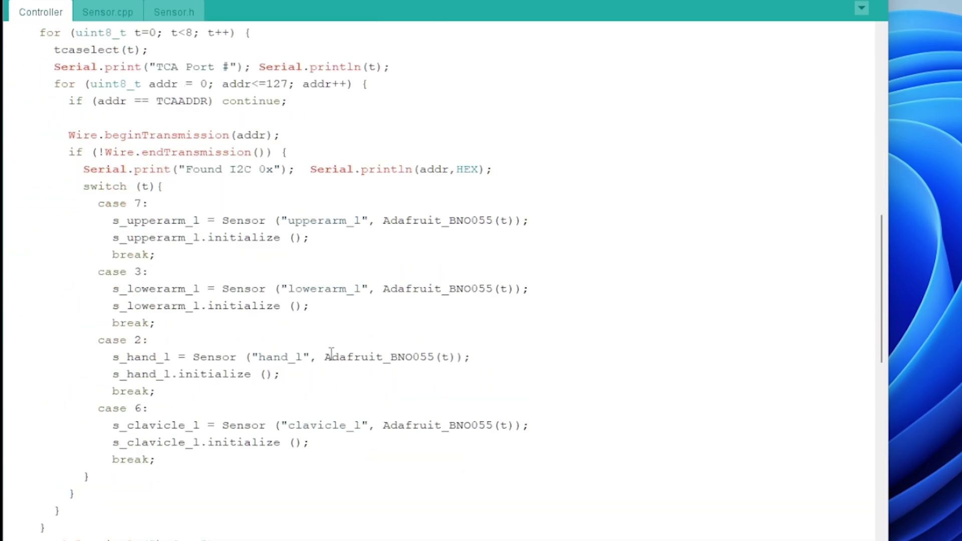
pyautogui.doubleClick(277, 358)
pyautogui.click(145, 342)
pyautogui.scroll(-8, 174, 456)
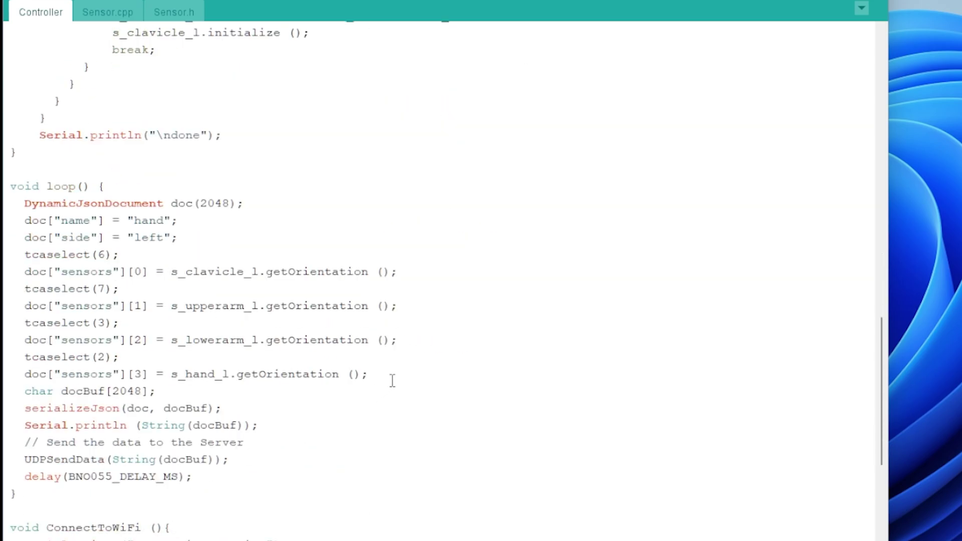
# Step: Highlight the lowerarm_l and hand_l orientation readings with their tcaselect(3) and tcaselect(2) calls in the sketch's loop function
pyautogui.moveTo(392, 381); pyautogui.dragTo(20, 327)
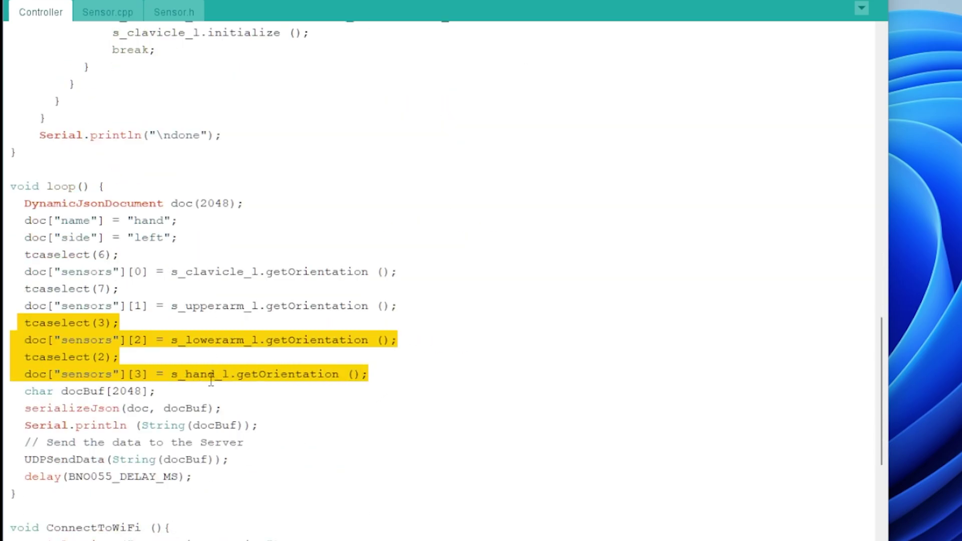
pyautogui.scroll(-2, 272, 456)
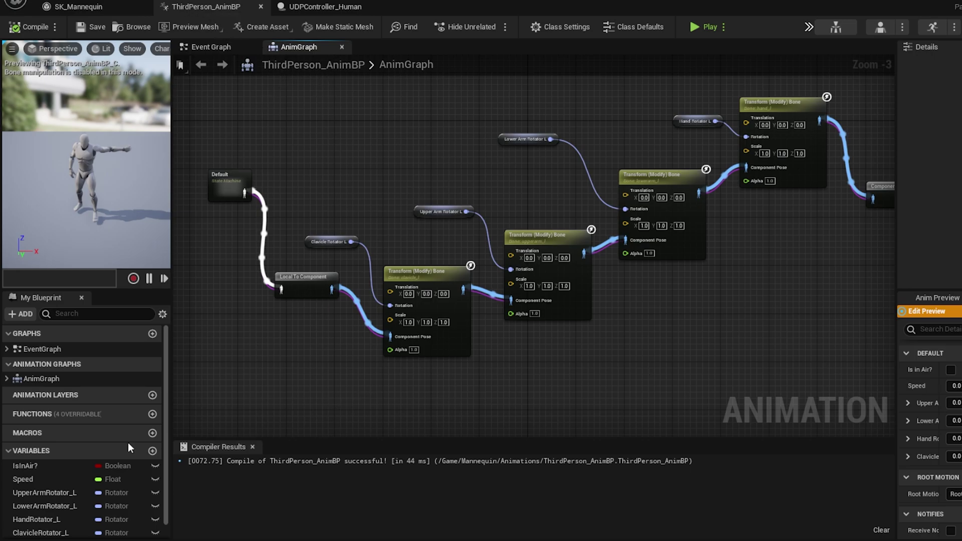
# Step: In Unreal Editor's ThirdPerson_AnimBP AnimGraph, review the HandRotator_L and ClavicleRotator_L variables and the clavicle and hand Transform (Modify) Bone nodes
pyautogui.scroll(-1, 84, 494)
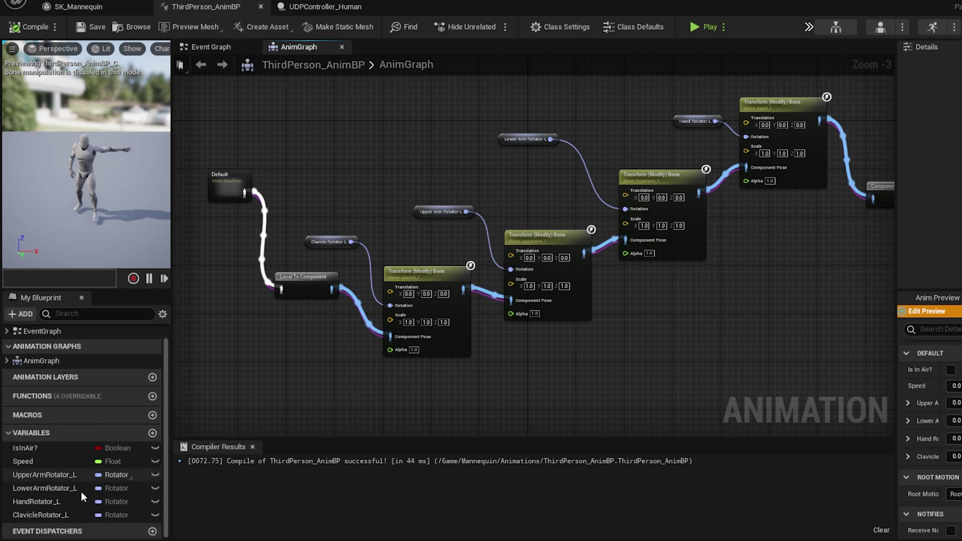
pyautogui.click(52, 515)
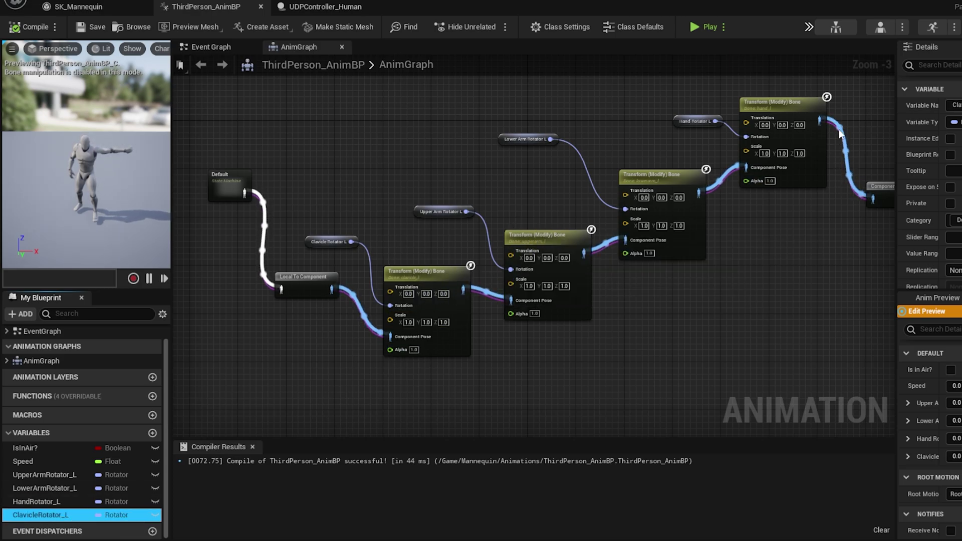
pyautogui.click(46, 502)
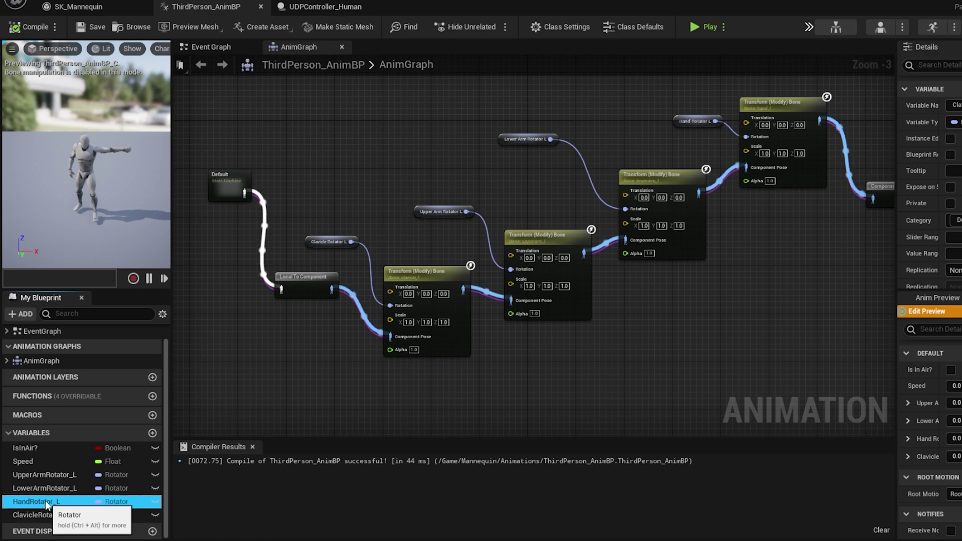
pyautogui.click(40, 514)
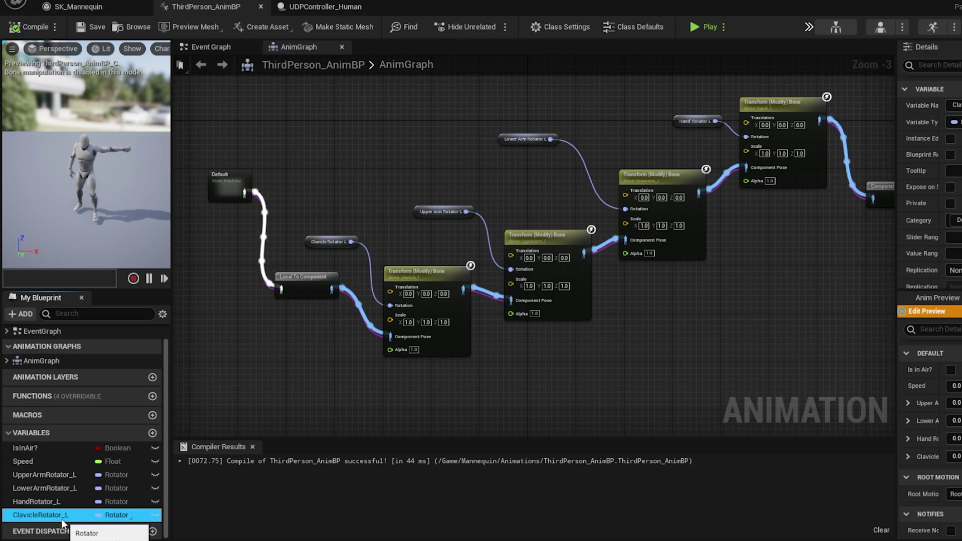
pyautogui.click(37, 502)
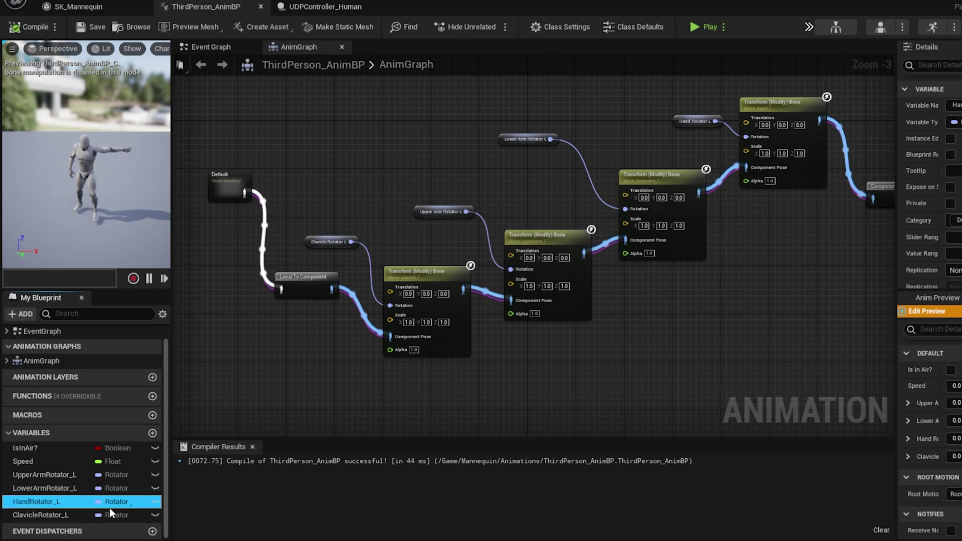
pyautogui.click(426, 271)
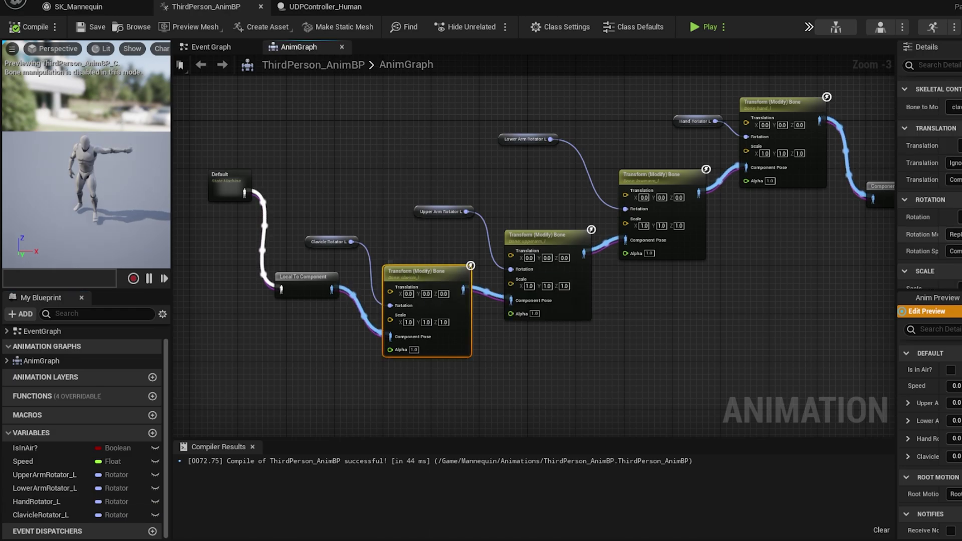
pyautogui.click(777, 103)
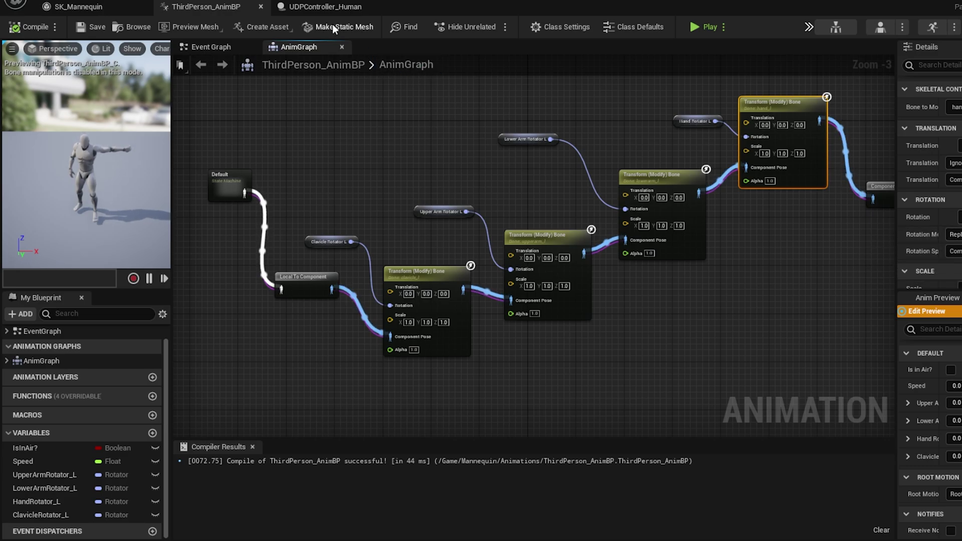
# Step: Examine the Switch on String node and the four left-arm rotator SET nodes in UDPController_Human's Event Graph
pyautogui.click(325, 6)
pyautogui.moveTo(646, 114); pyautogui.dragTo(677, 201, button='right')
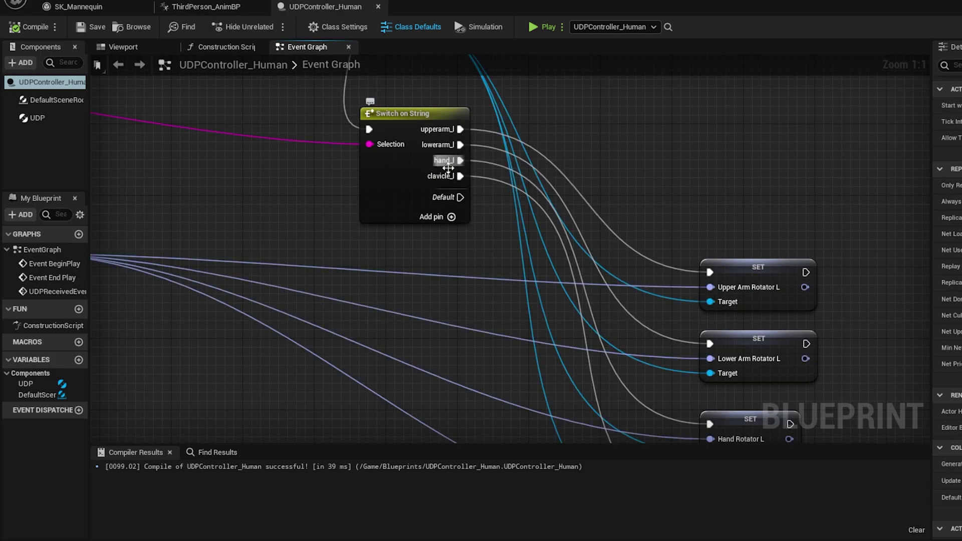
pyautogui.moveTo(799, 254); pyautogui.dragTo(791, 126, button='right')
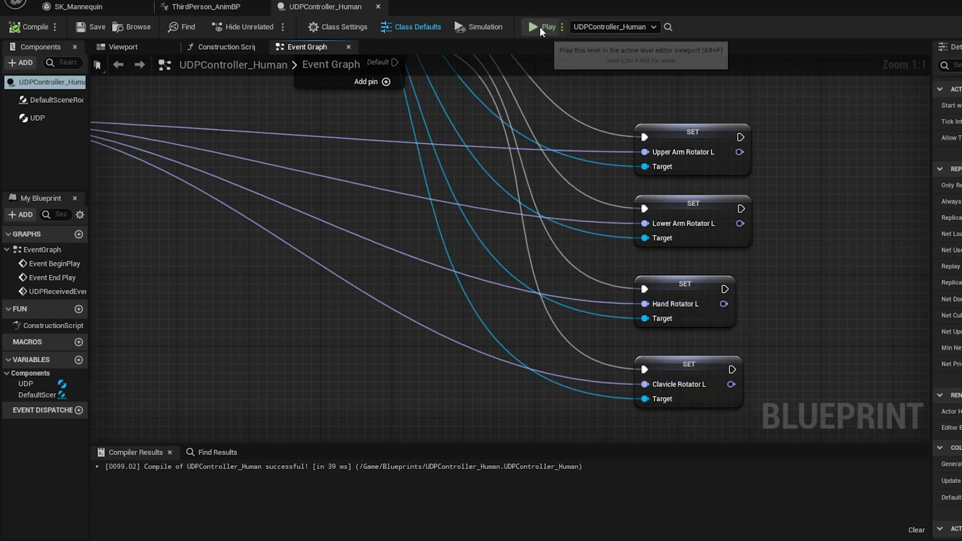
# Step: Play the level and inspect the live JSON string returned by To String (Bytes) after UDPReceivedEvent
pyautogui.click(543, 27)
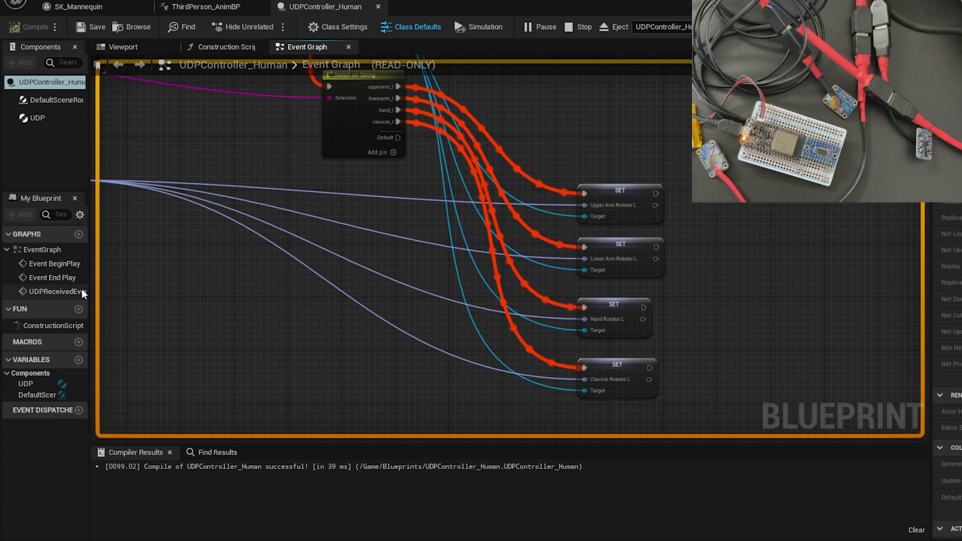
pyautogui.moveTo(216, 320); pyautogui.dragTo(496, 340, button='right')
pyautogui.moveTo(337, 157); pyautogui.dragTo(707, 399, button='right')
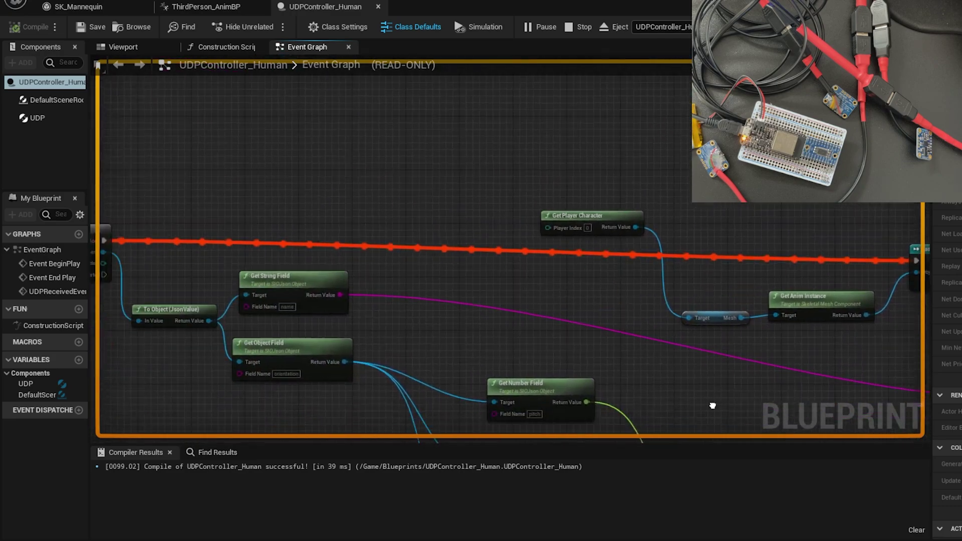
pyautogui.moveTo(186, 364); pyautogui.dragTo(424, 394, button='right')
pyautogui.moveTo(115, 281); pyautogui.dragTo(441, 371, button='right')
pyautogui.moveTo(490, 296)
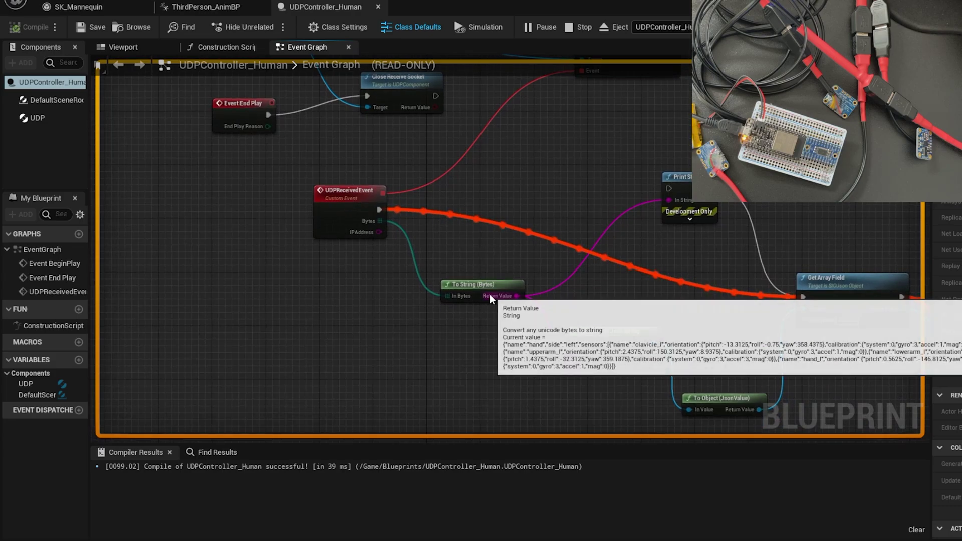
pyautogui.scroll(2, 516, 350)
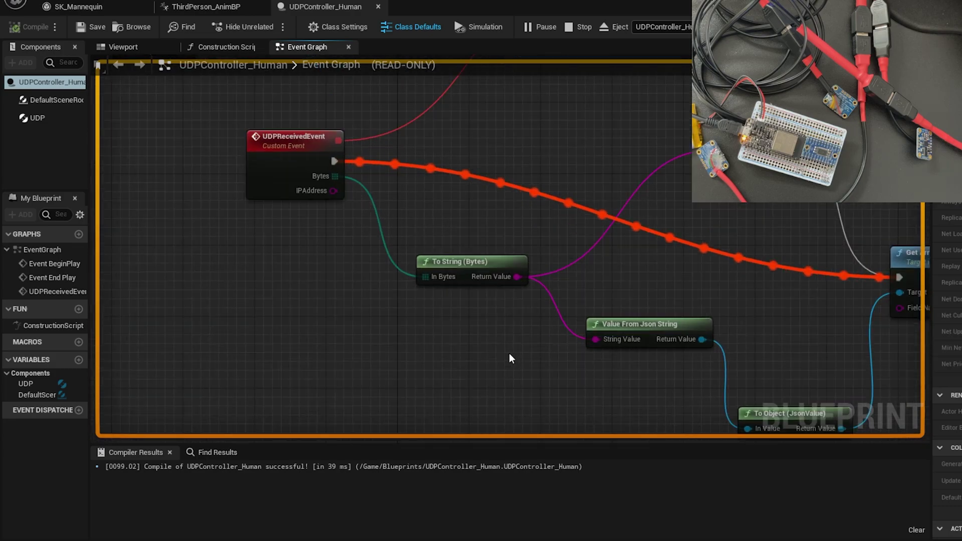
pyautogui.moveTo(520, 347); pyautogui.dragTo(351, 335, button='right')
pyautogui.moveTo(320, 263)
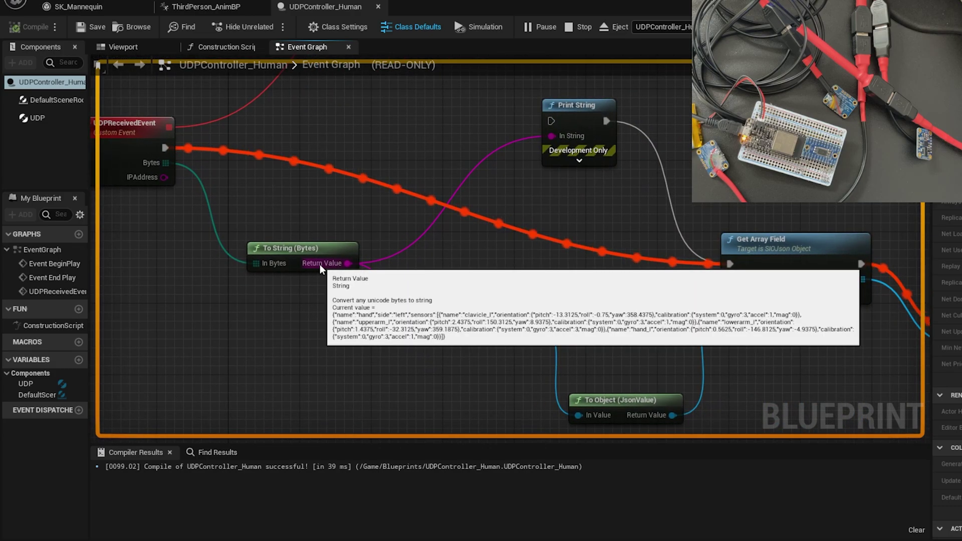